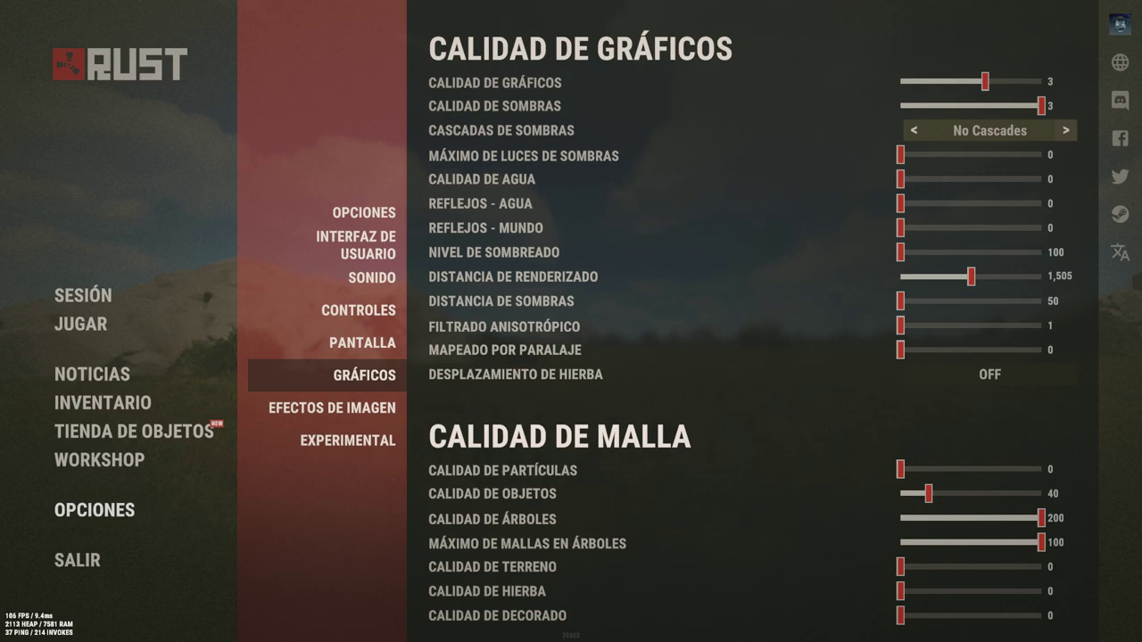
# - In the image effects options, set Suavizado de bordes to FXAA
pyautogui.click(331, 407)
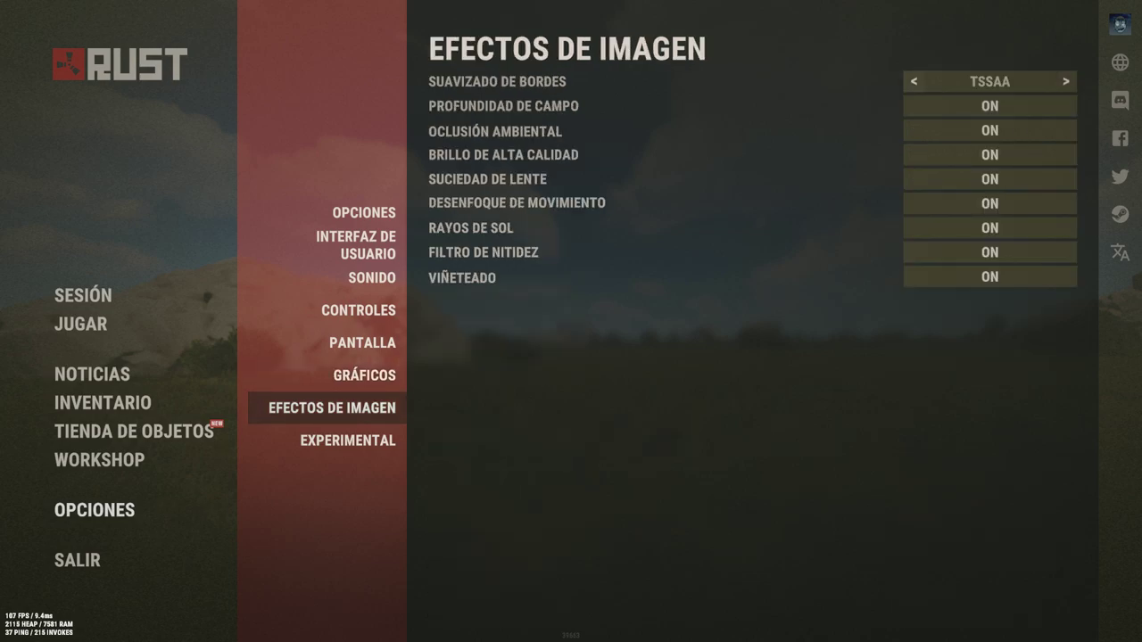
pyautogui.click(914, 82)
pyautogui.click(914, 81)
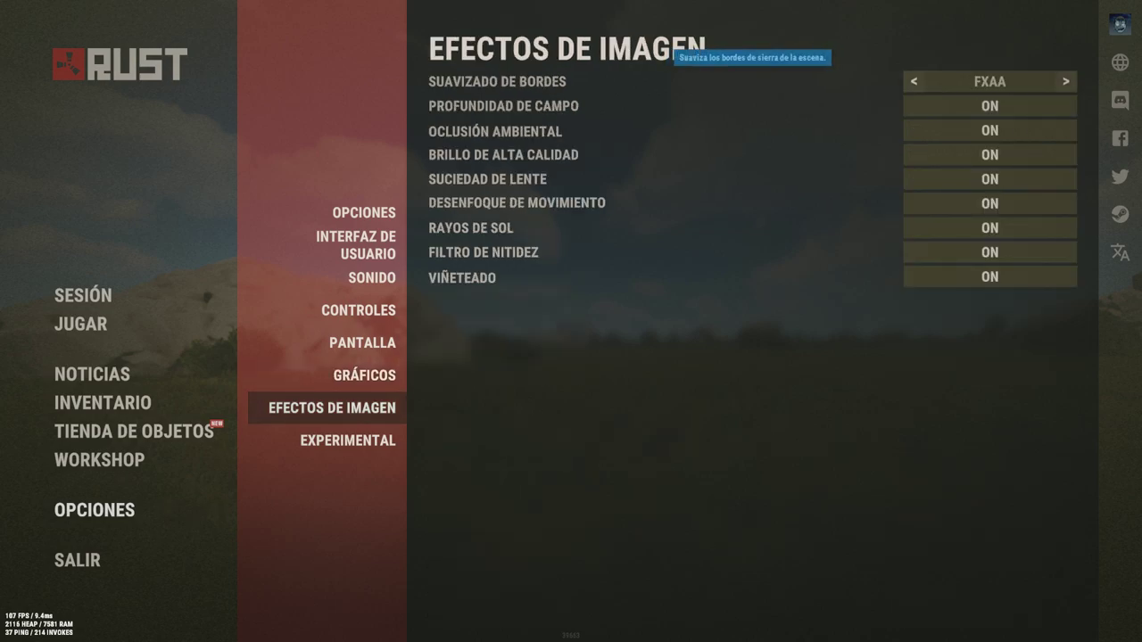
pyautogui.click(914, 81)
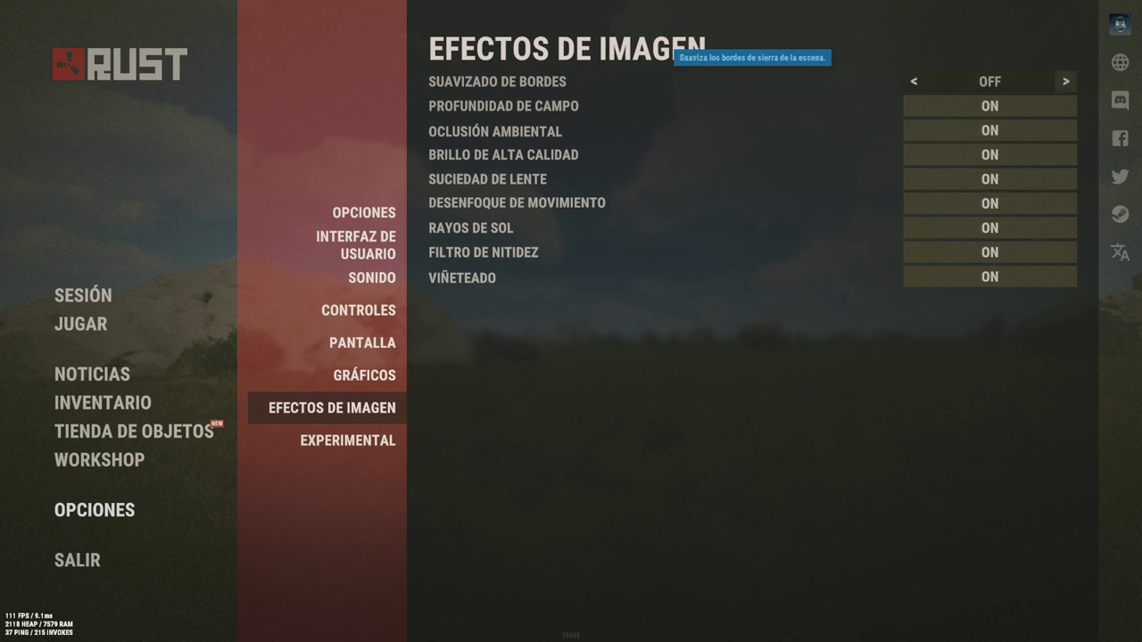
pyautogui.click(1065, 81)
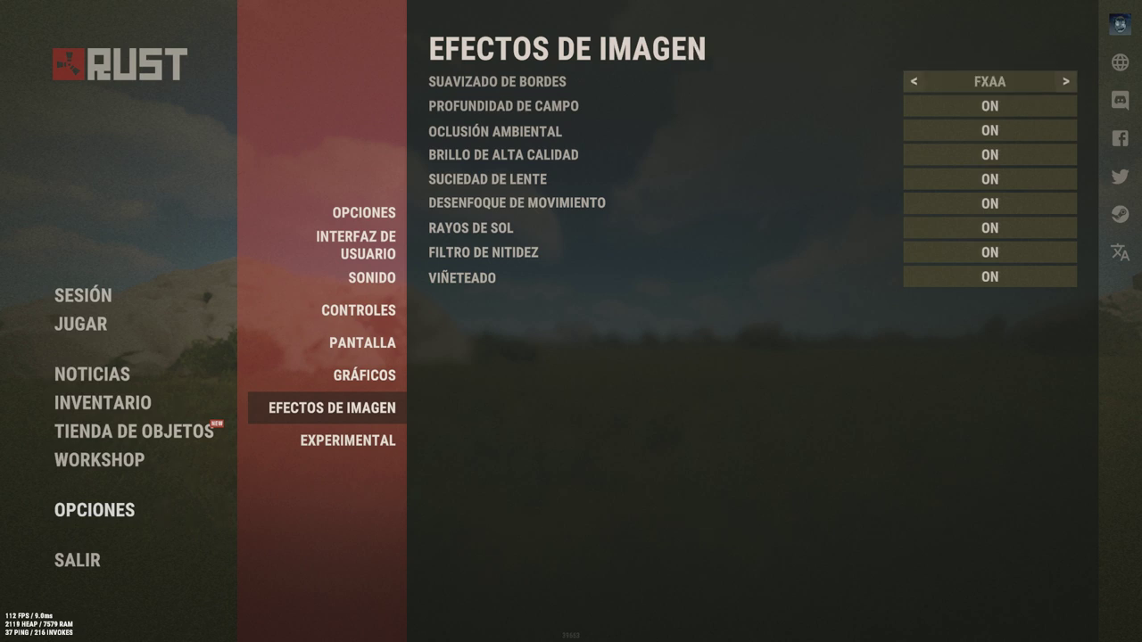
# - View the landscape in the game world, then return to the image effects options
pyautogui.press('Escape')
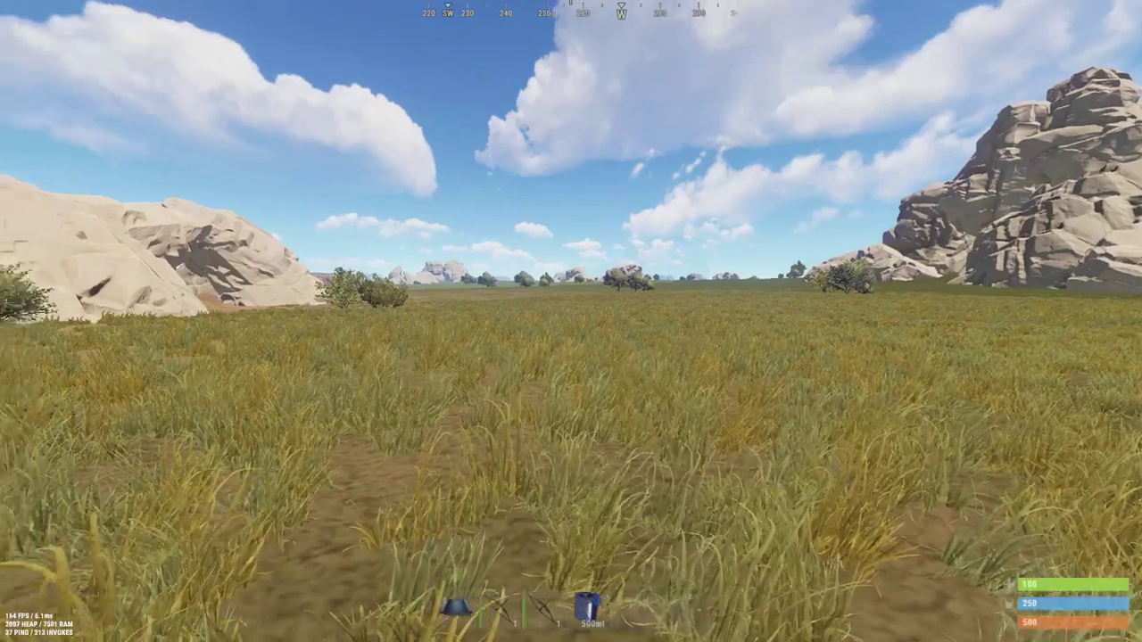
pyautogui.moveTo(571, 321)
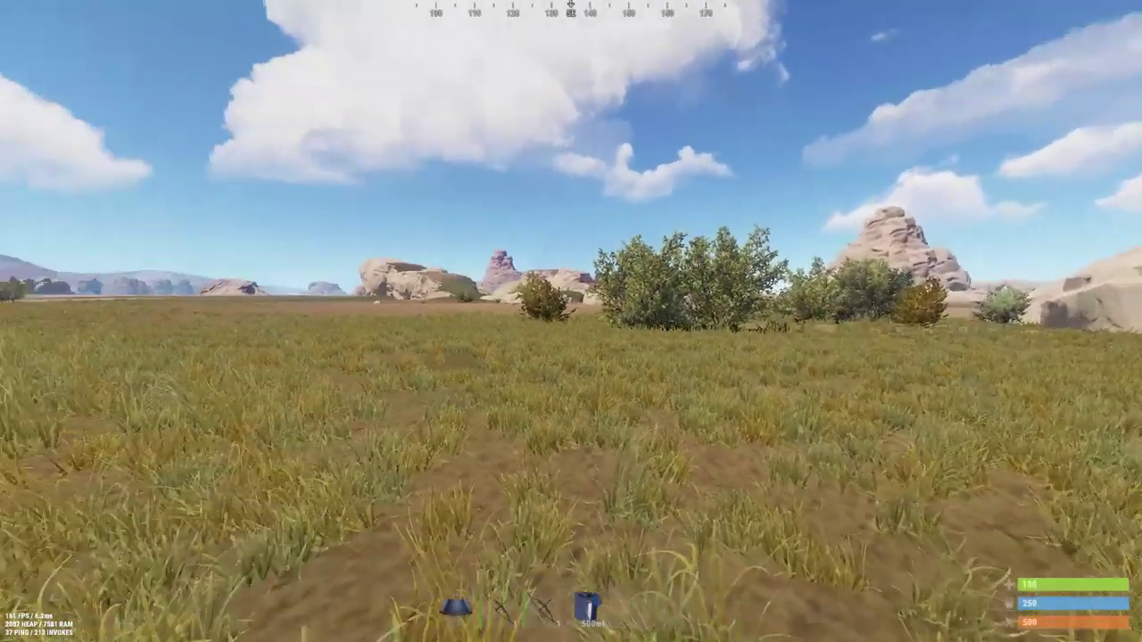
pyautogui.press('Escape')
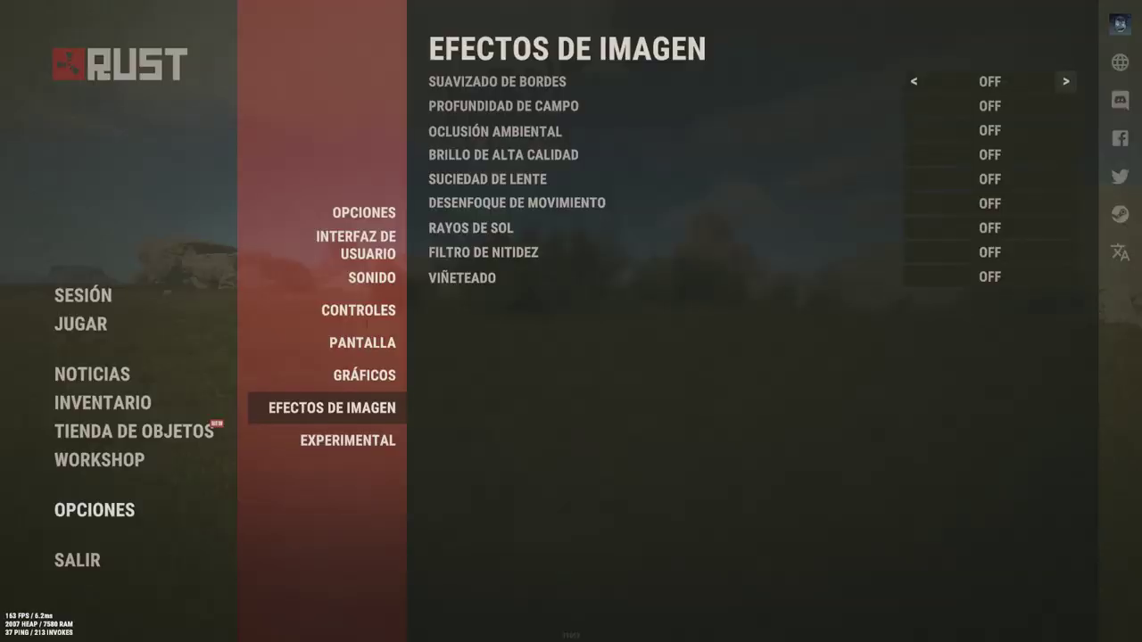
# - Set Suavizado de bordes to FXAA with the other image effects off and check the look in the game world
pyautogui.click(1065, 81)
pyautogui.press('Escape')
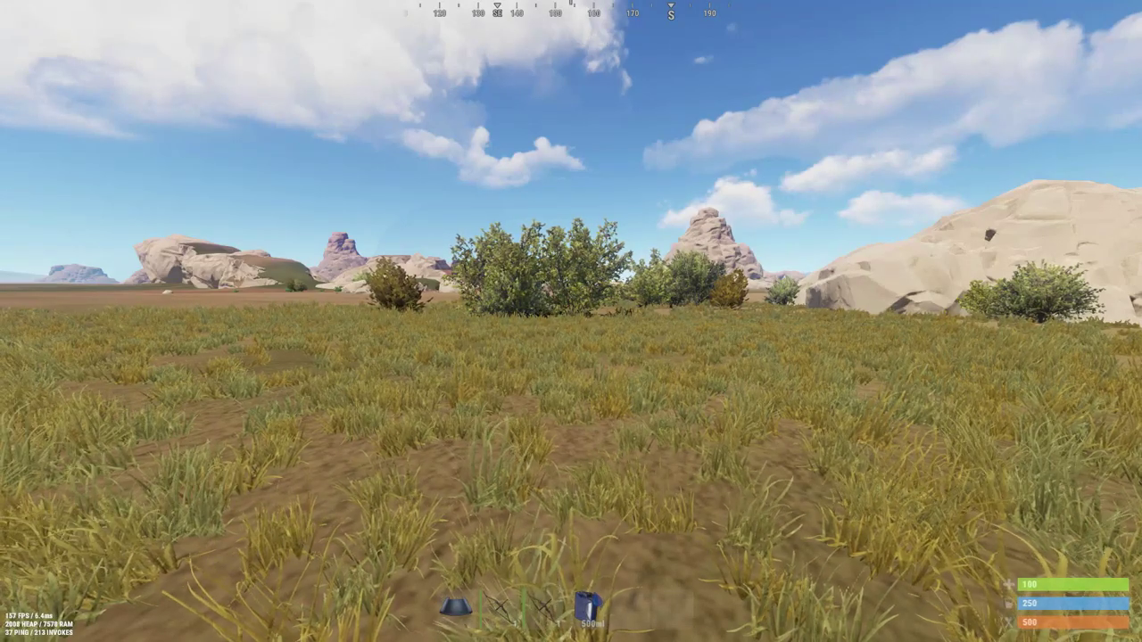
pyautogui.press('Escape')
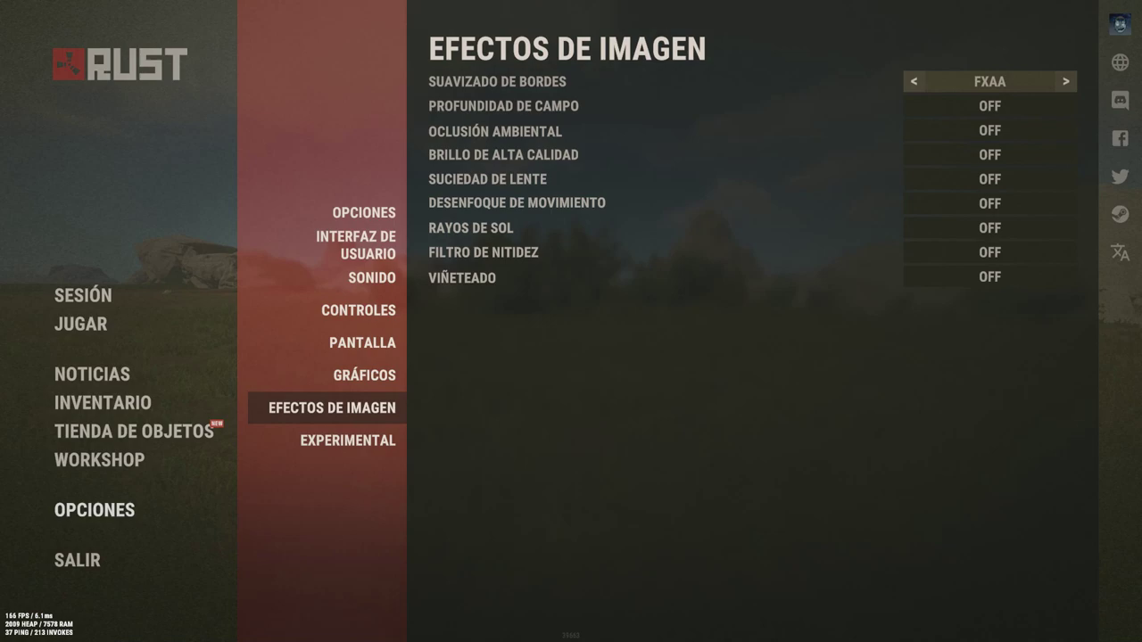
# - Compare TSSAA edge smoothing in the game world and cycle Suavizado de bordes back past Off to FXAA
pyautogui.click(1066, 81)
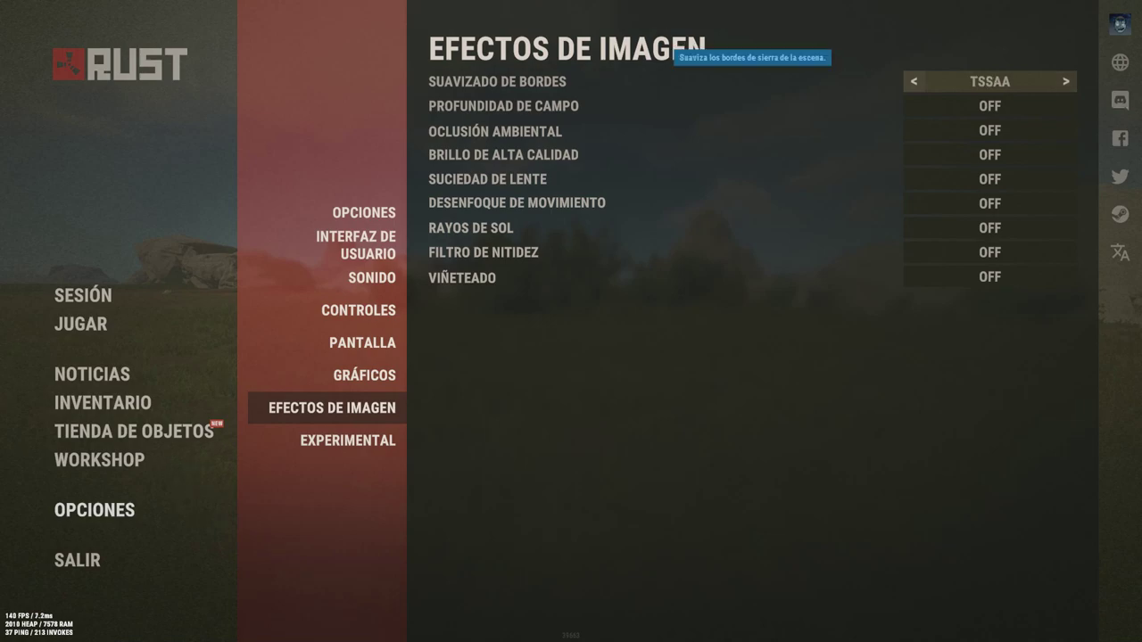
pyautogui.press('Escape')
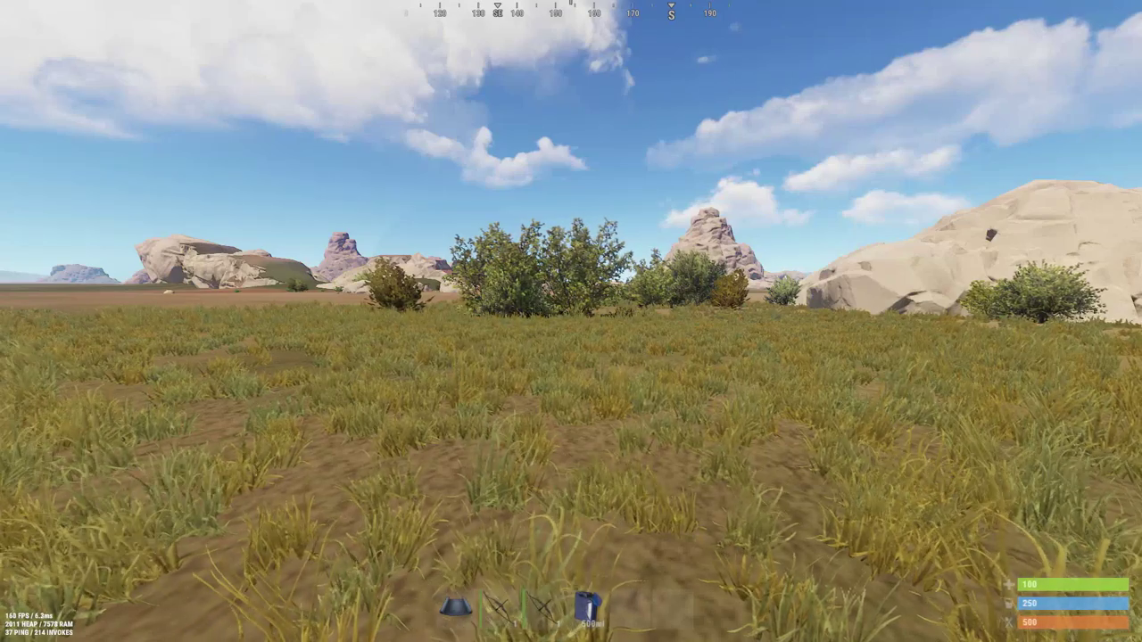
pyautogui.press('Escape')
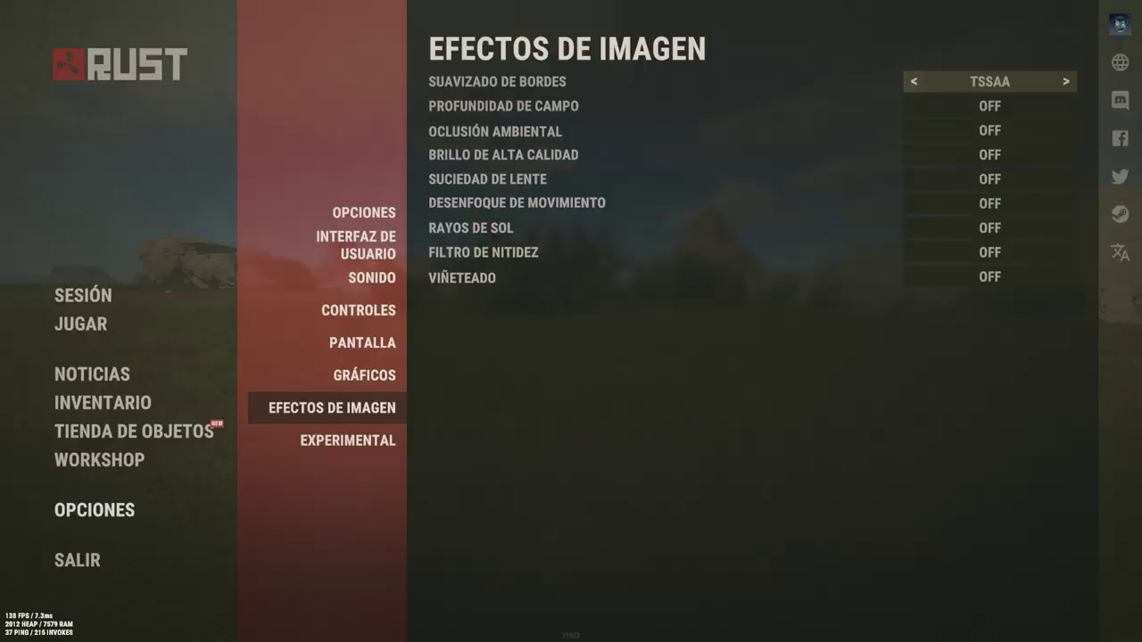
pyautogui.click(1066, 81)
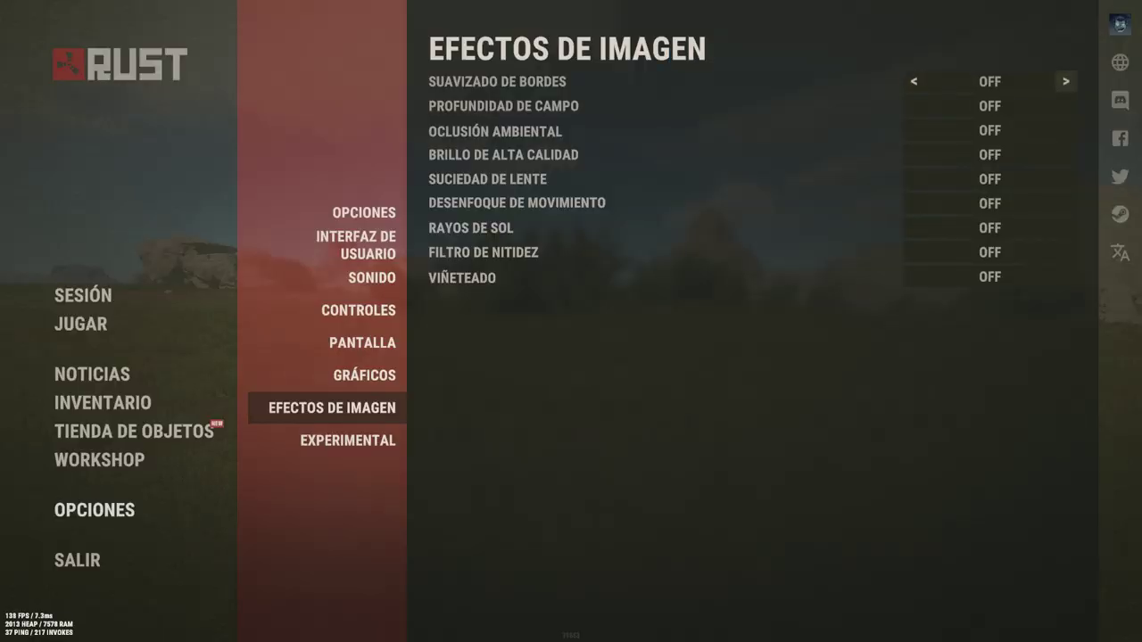
pyautogui.click(1065, 81)
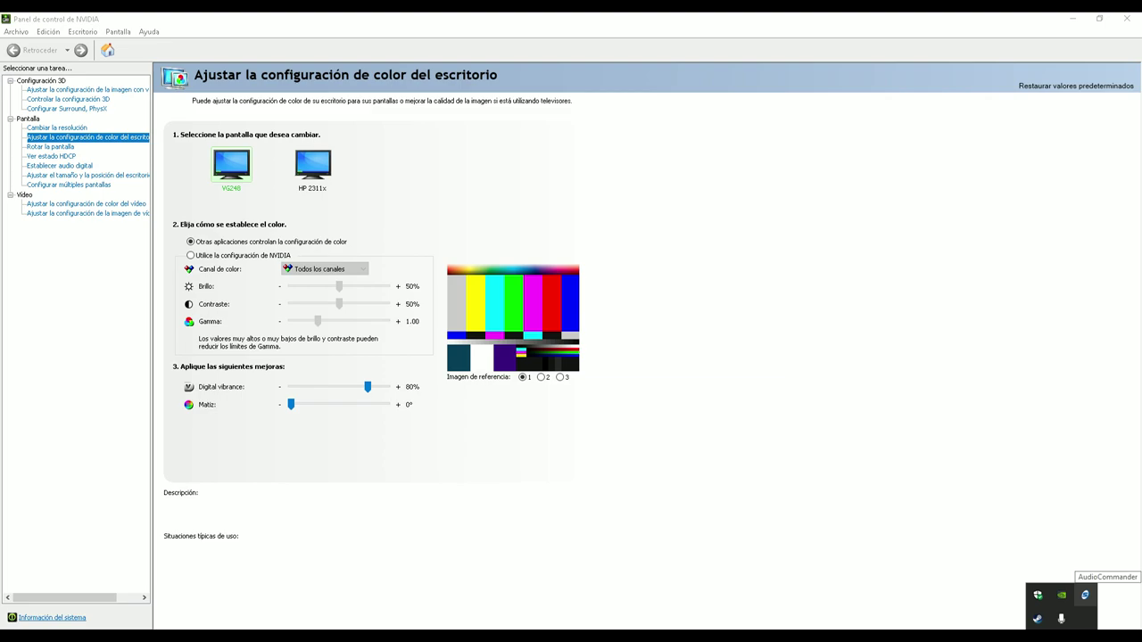
# - In the NVIDIA Control Panel, review the digital vibrance setting and the refresh rates available for the VG248 display
pyautogui.click(1085, 595)
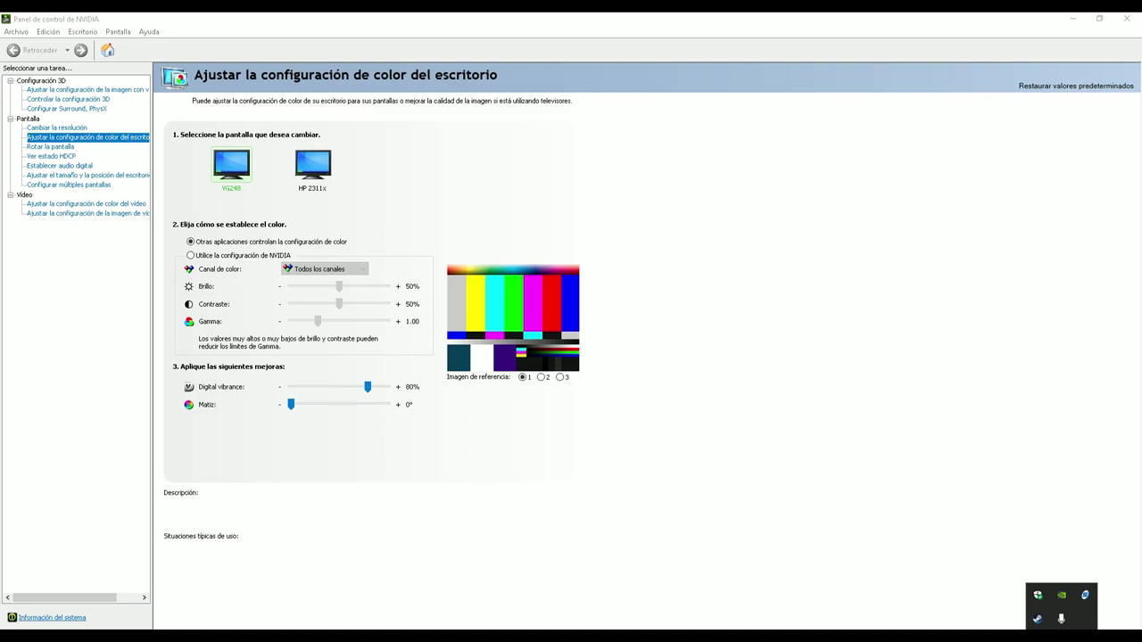
pyautogui.moveTo(367, 387)
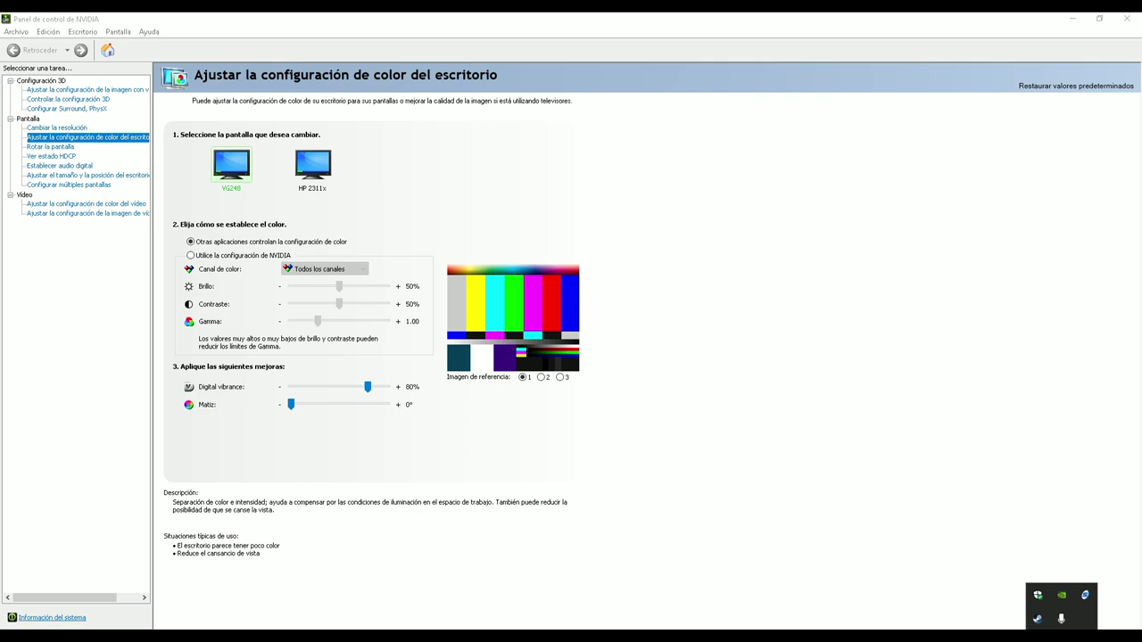
pyautogui.click(57, 128)
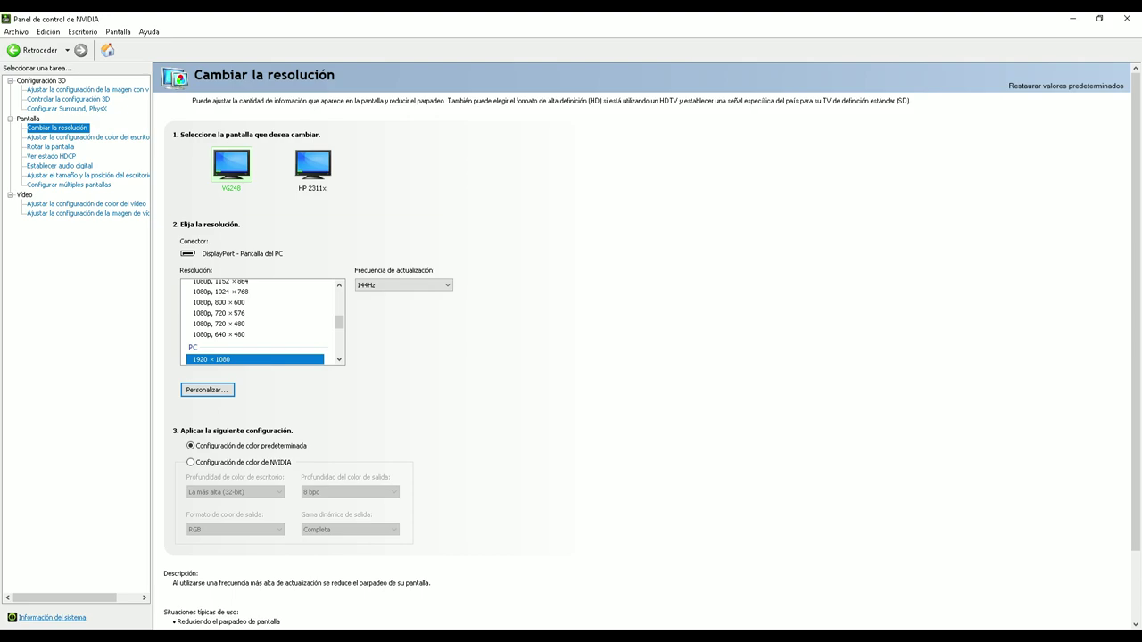
pyautogui.click(403, 285)
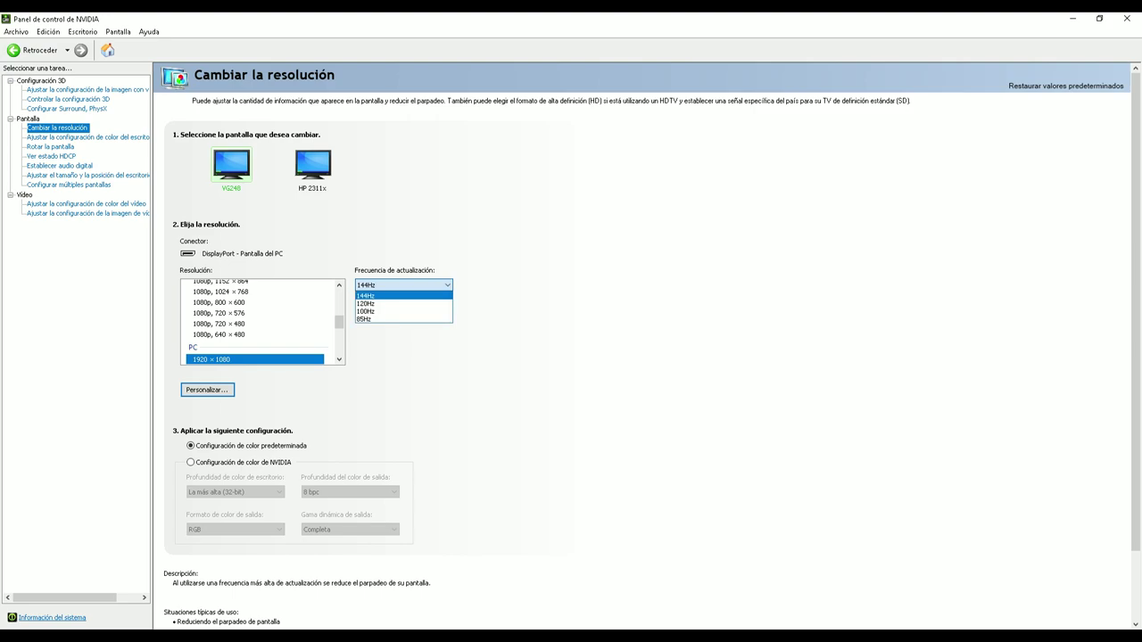
# - Examine the full list of global 3D settings, including texture filtering, power management and vertical sync
pyautogui.click(69, 99)
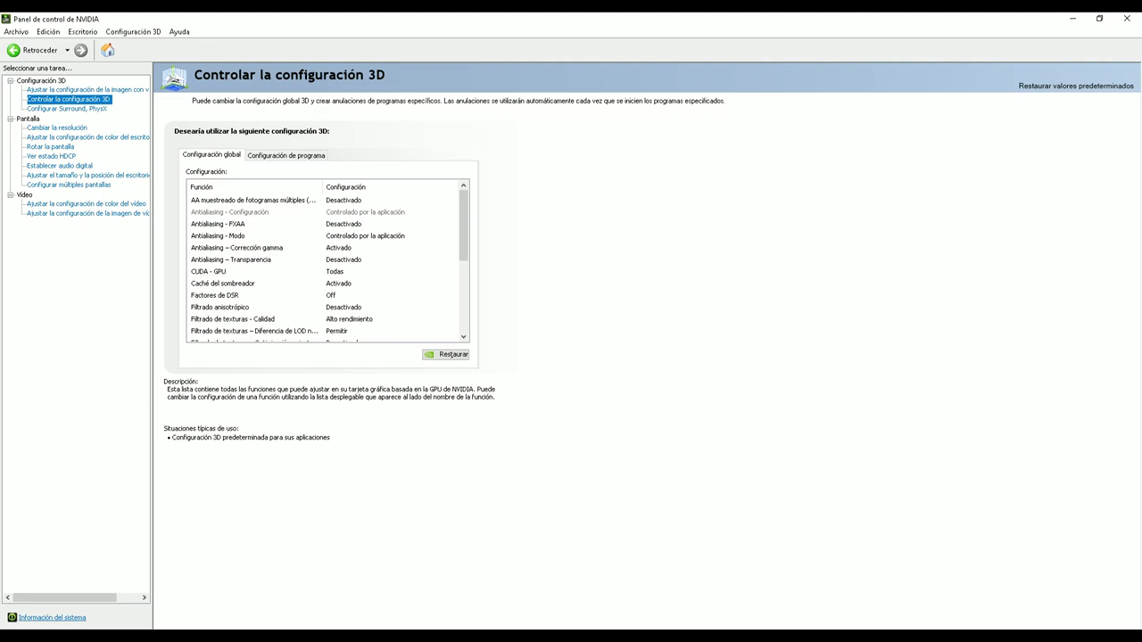
pyautogui.scroll(-4, 328, 267)
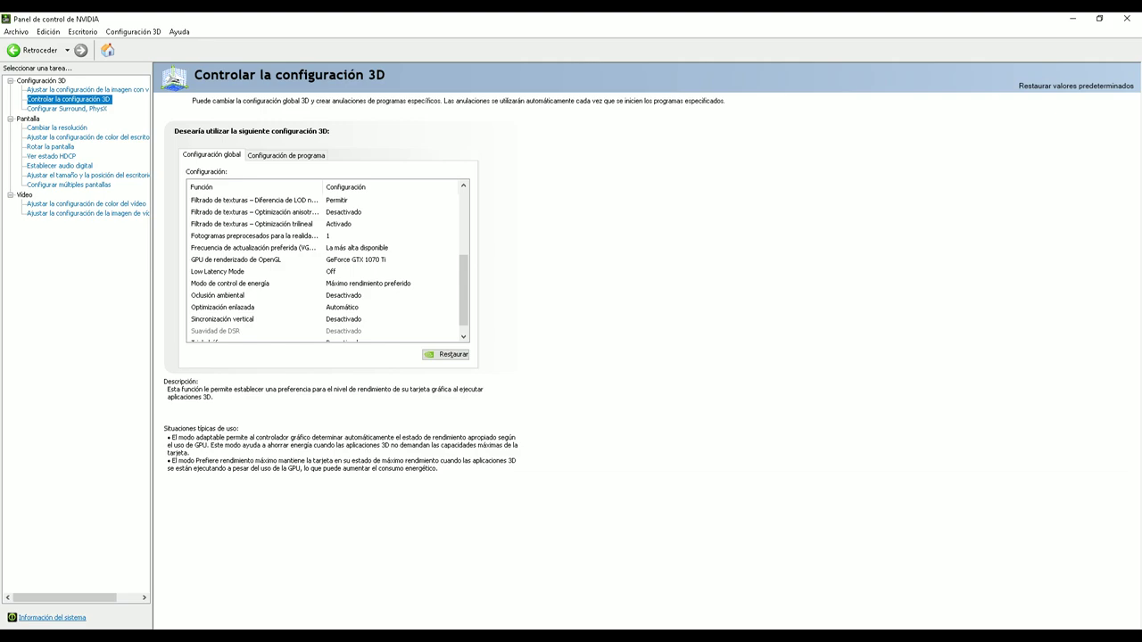
pyautogui.scroll(2, 328, 268)
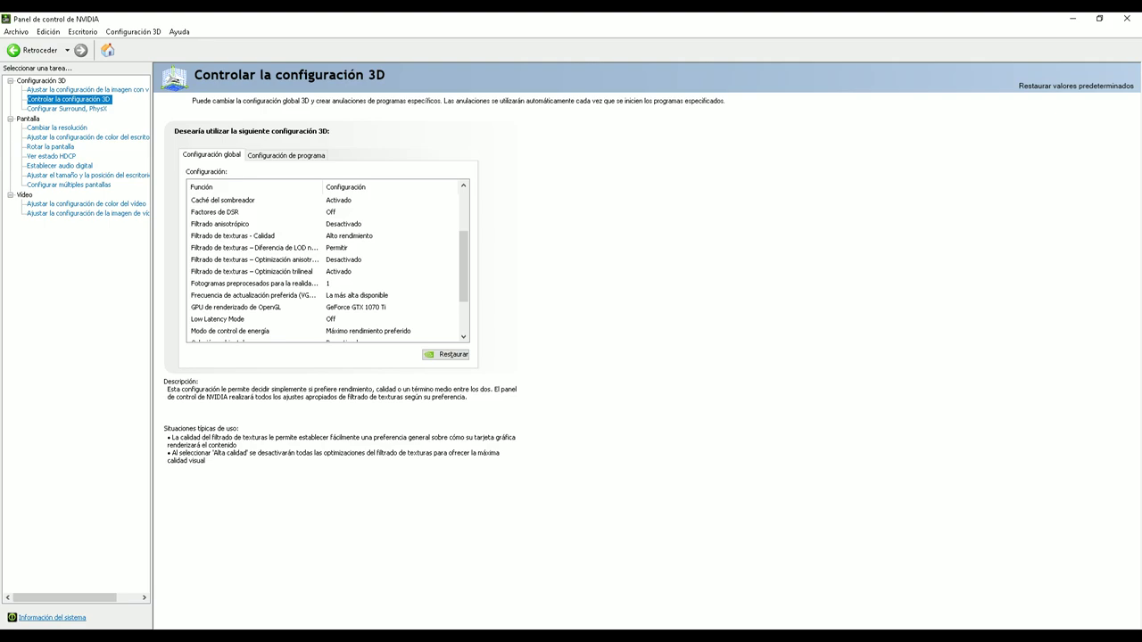
pyautogui.scroll(3, 327, 268)
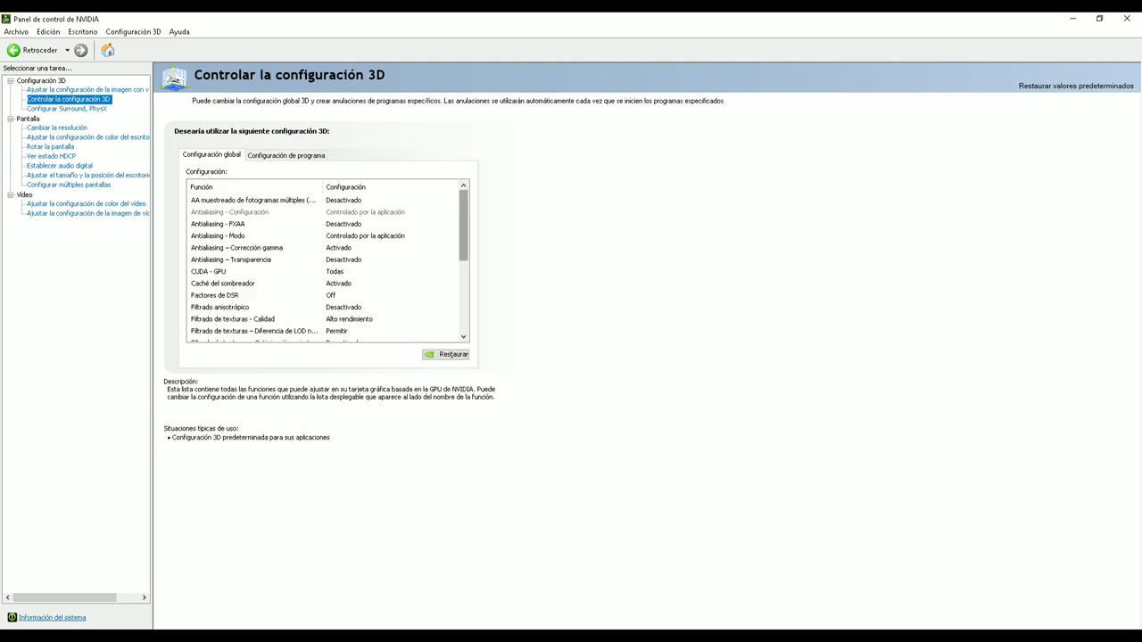
pyautogui.scroll(-4, 328, 268)
pyautogui.scroll(4, 327, 263)
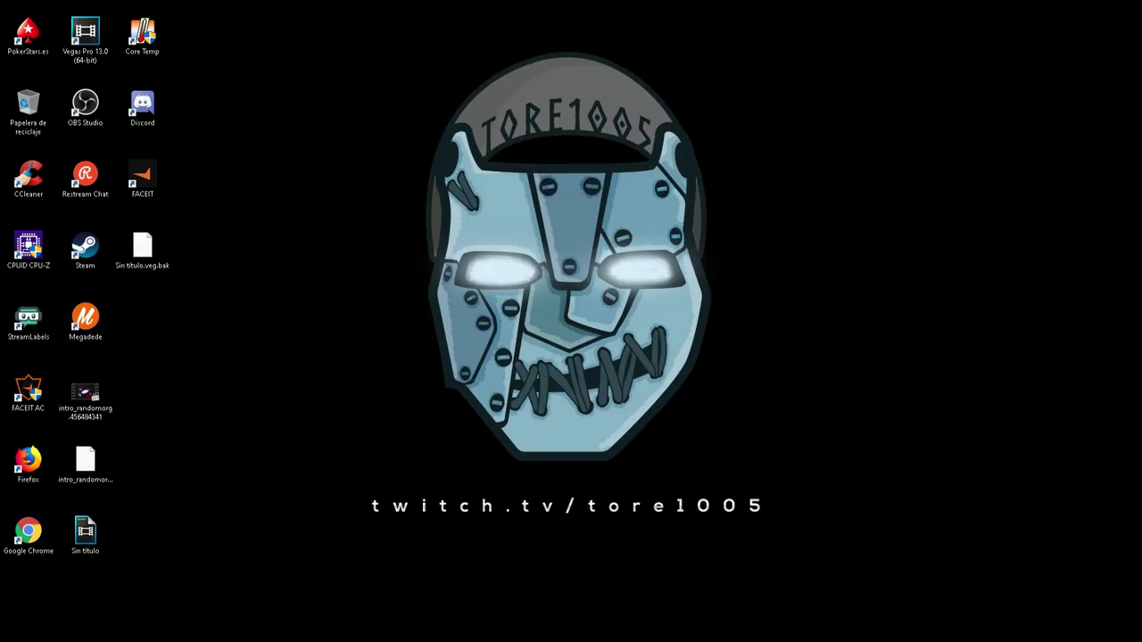
# - Open System Configuration by searching for msconfig and show its boot settings
pyautogui.press('super')
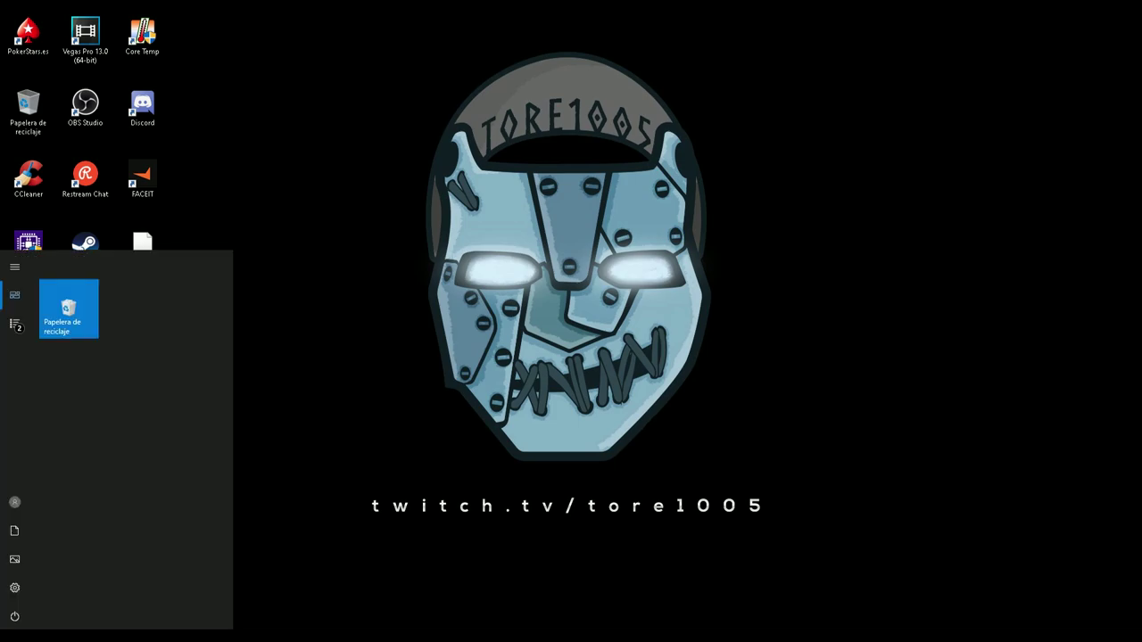
pyautogui.write('msconfig')
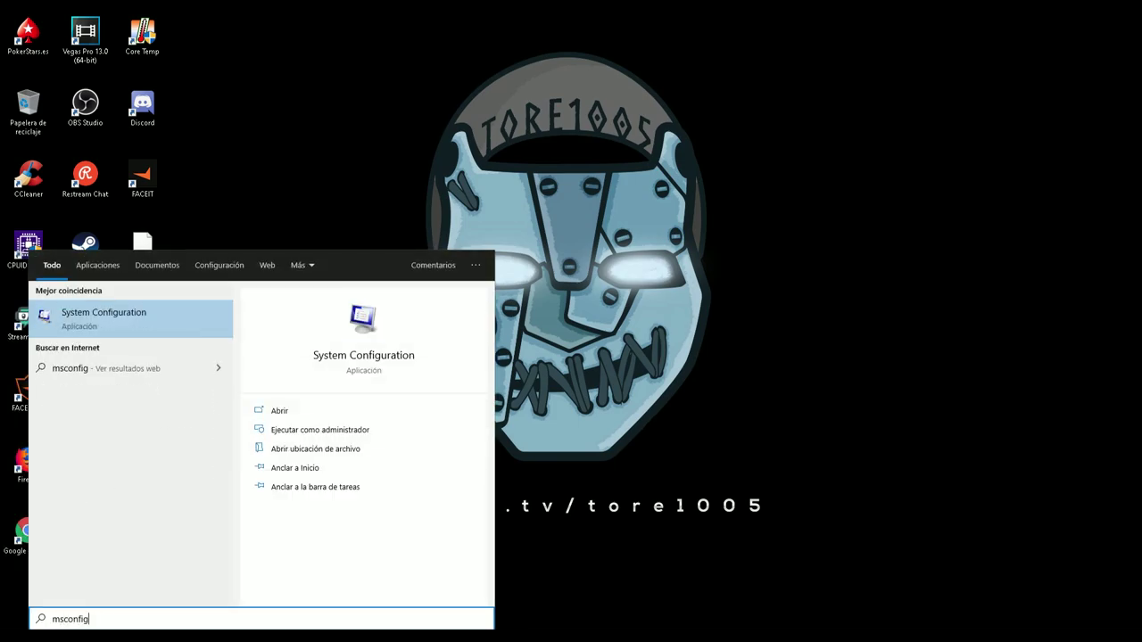
pyautogui.press('Return')
pyautogui.hotkey('ctrl', 'Tab')
# - Set the number of processors to 12 in the advanced boot options and apply the boot configuration
pyautogui.click(452, 318)
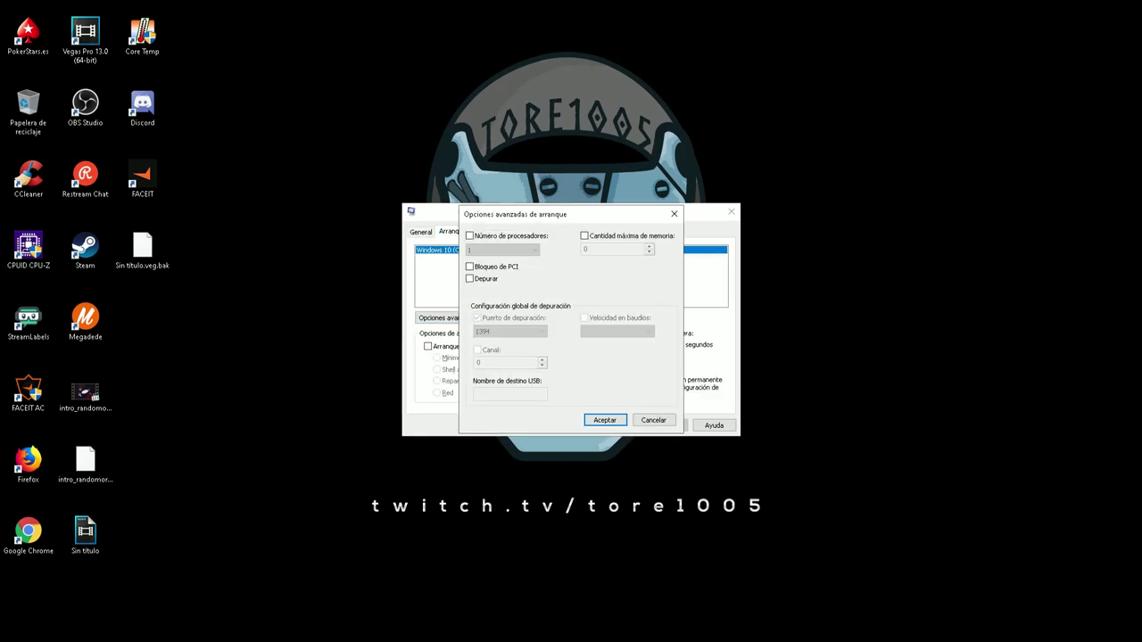
pyautogui.click(470, 236)
pyautogui.click(502, 250)
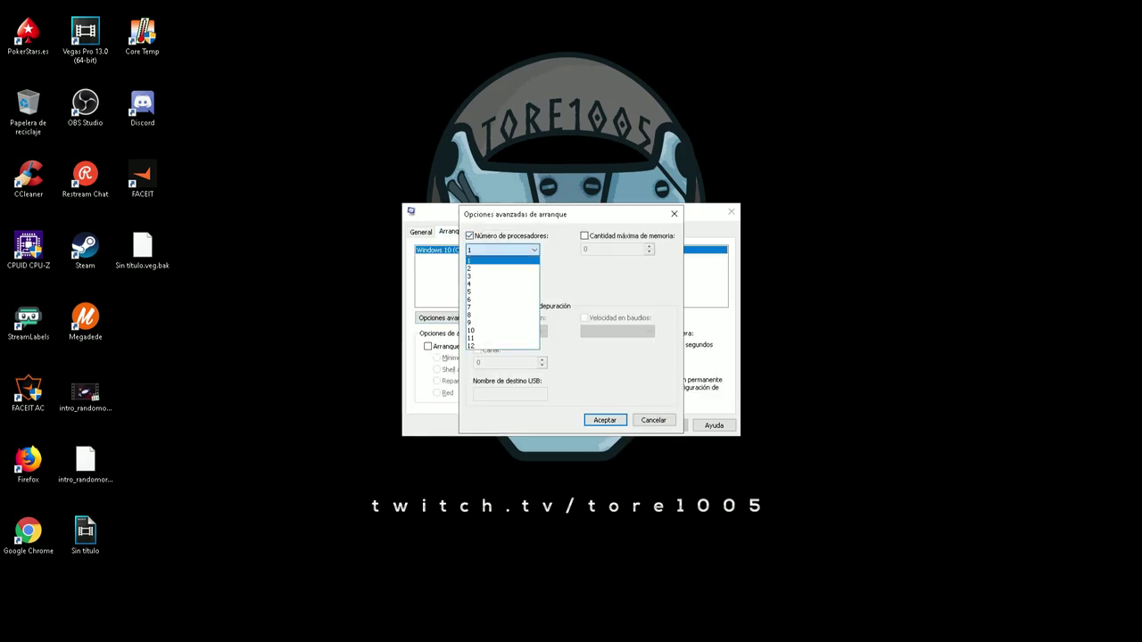
pyautogui.click(503, 346)
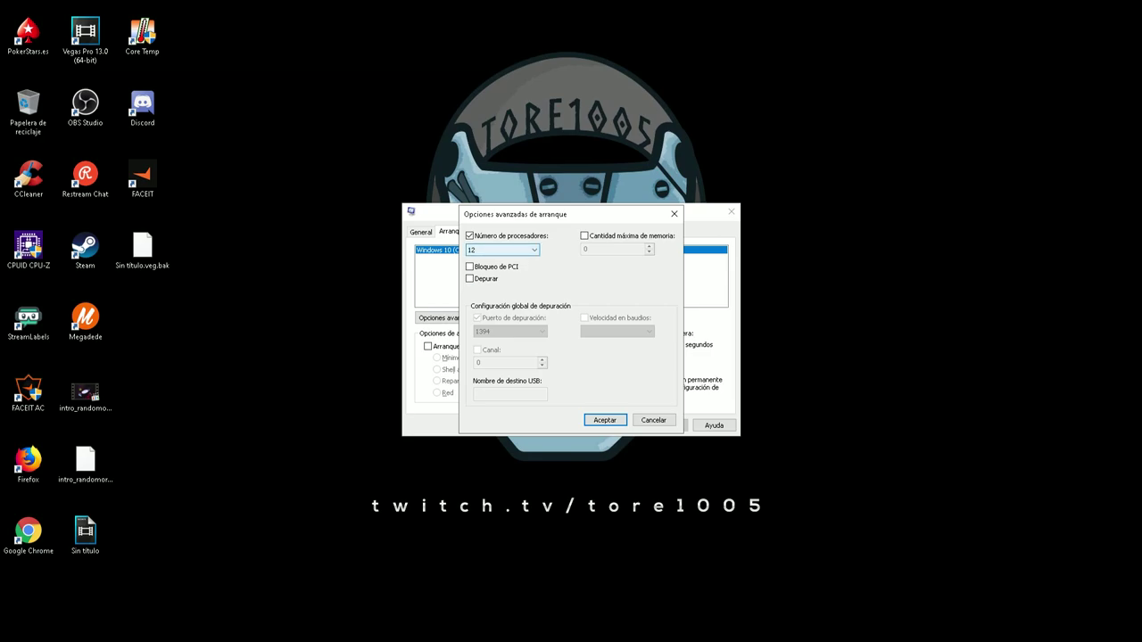
pyautogui.click(604, 419)
pyautogui.click(666, 424)
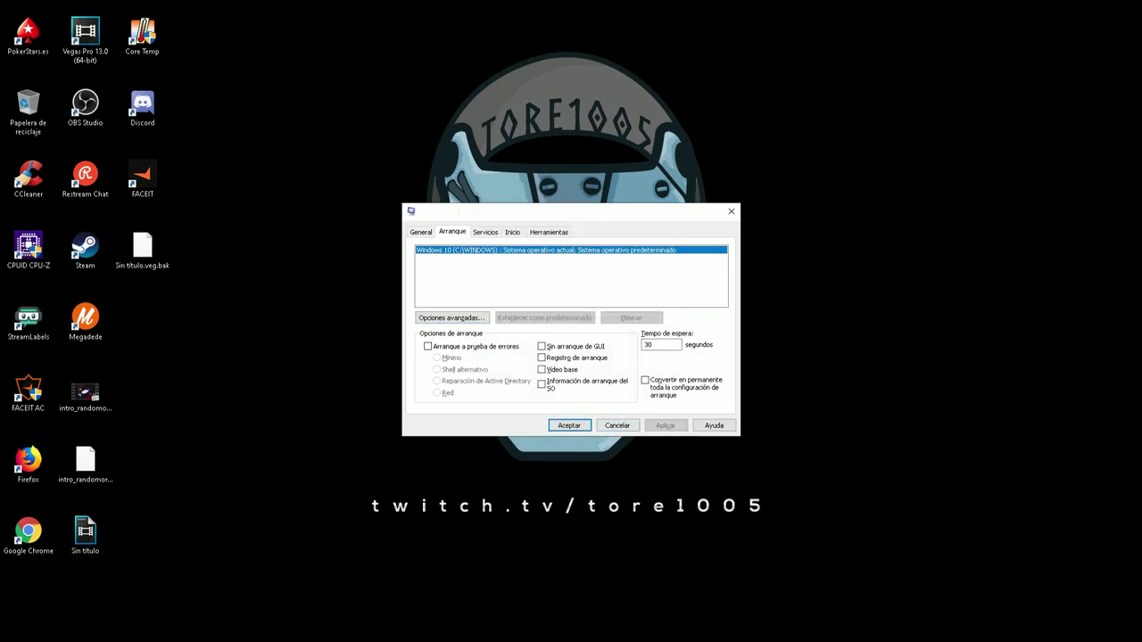
pyautogui.press('Return')
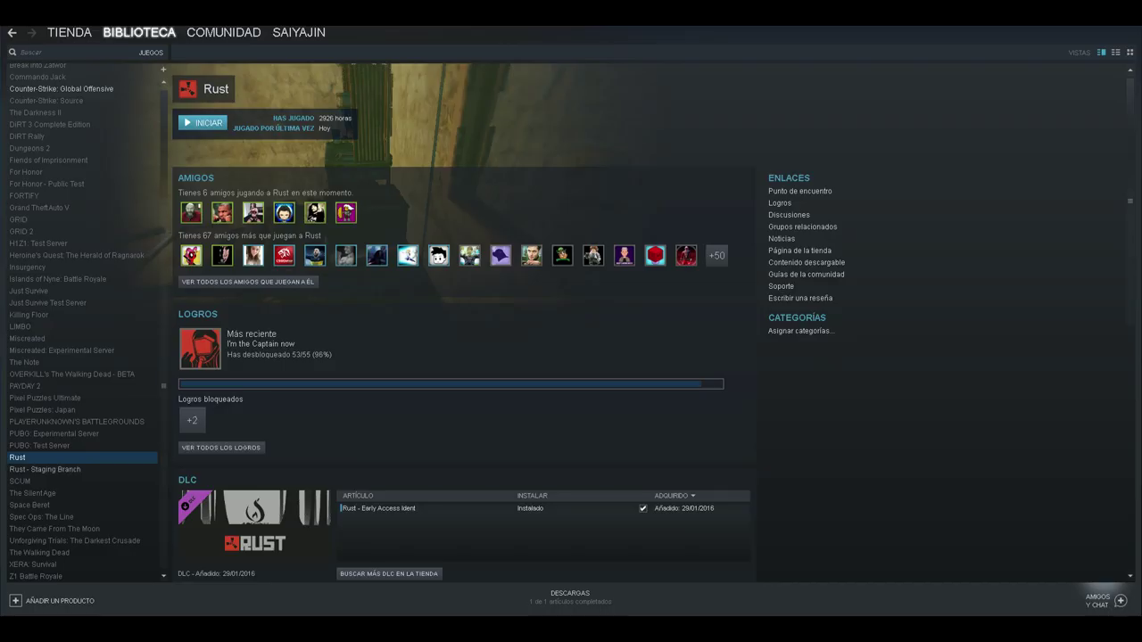
# - In Steam, open the launch parameters from Rust's properties and copy the whole parameter string
pyautogui.rightClick(132, 455)
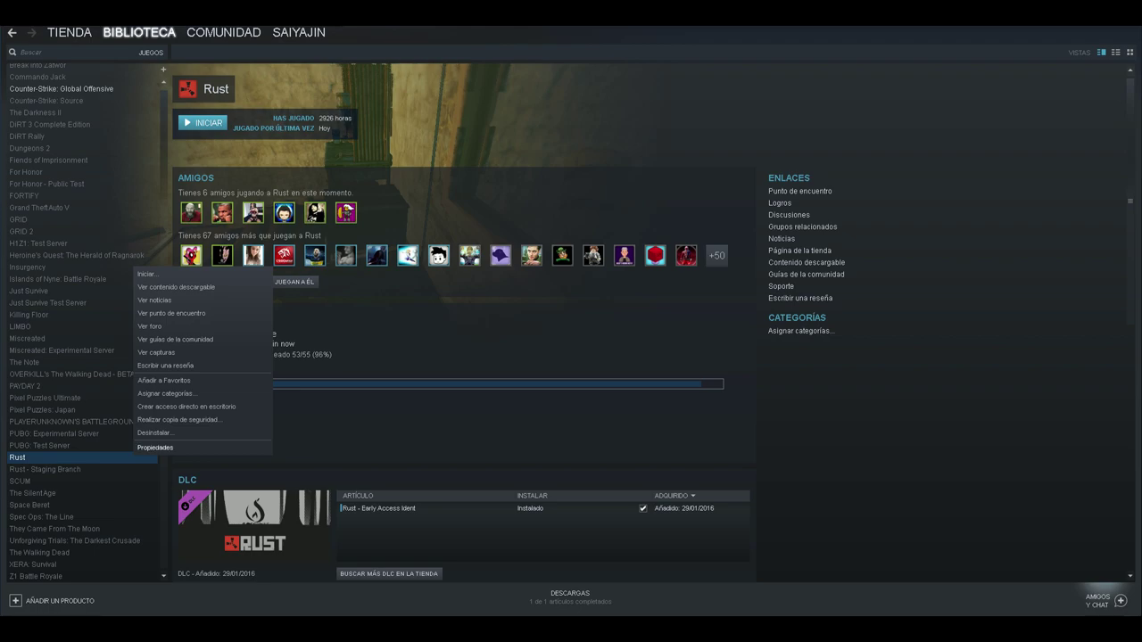
pyautogui.click(156, 448)
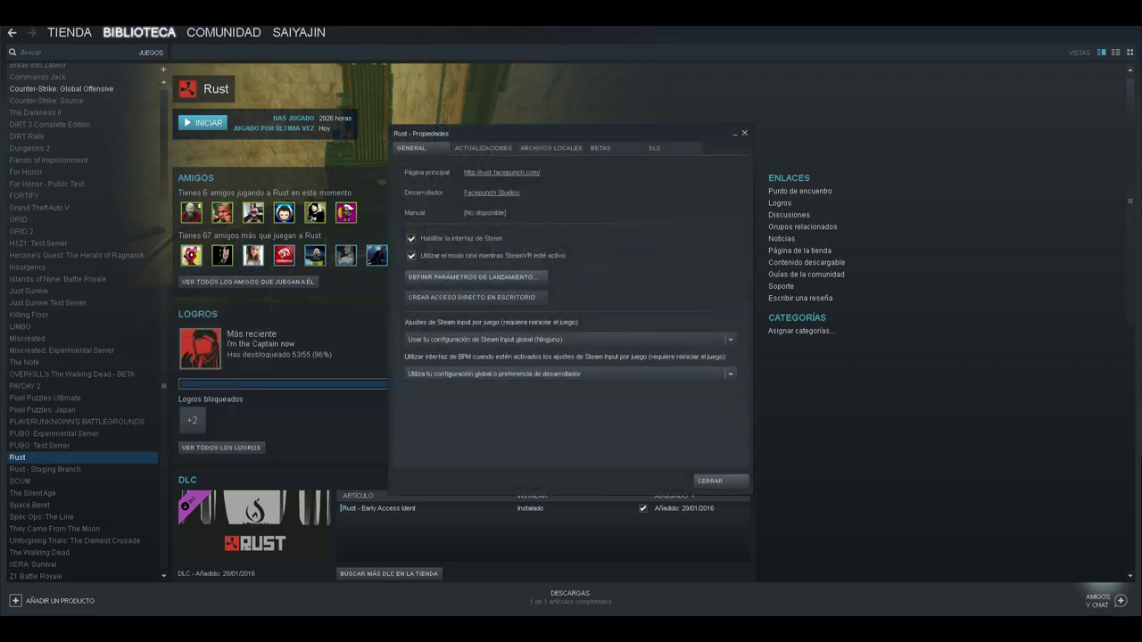
pyautogui.click(476, 276)
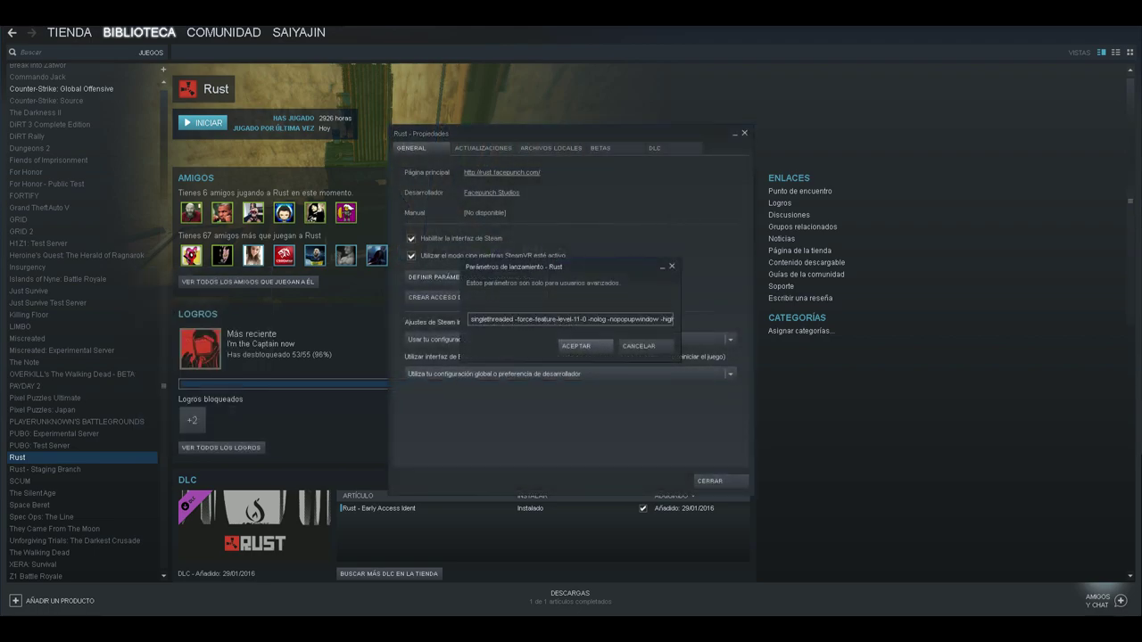
pyautogui.moveTo(533, 318); pyautogui.dragTo(468, 319)
pyautogui.hotkey('ctrl', 'c')
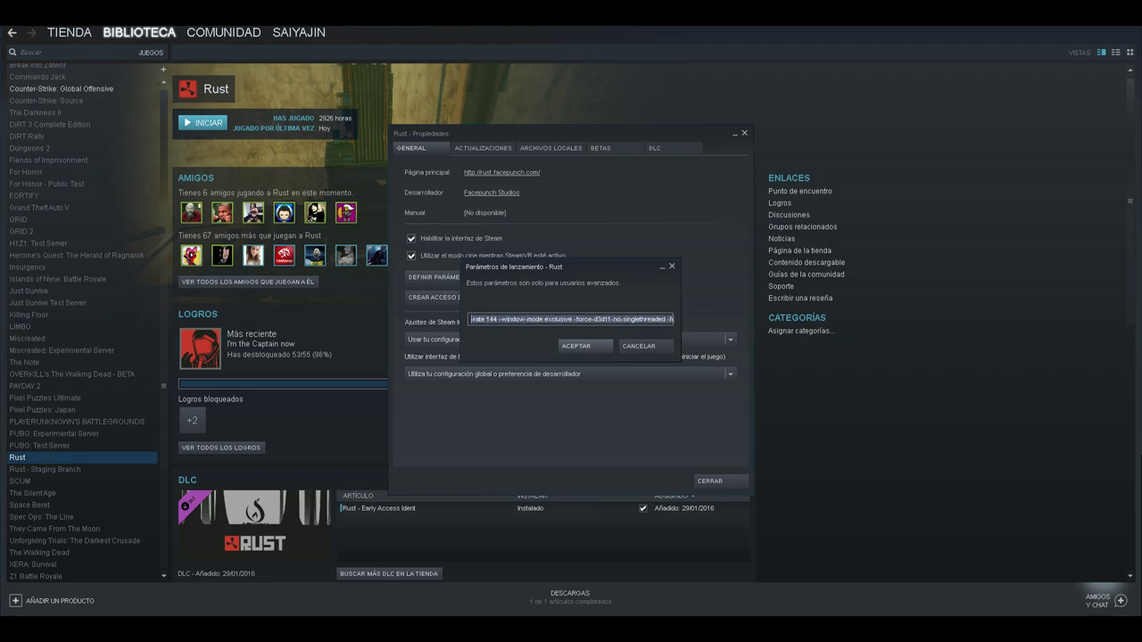
pyautogui.click(515, 318)
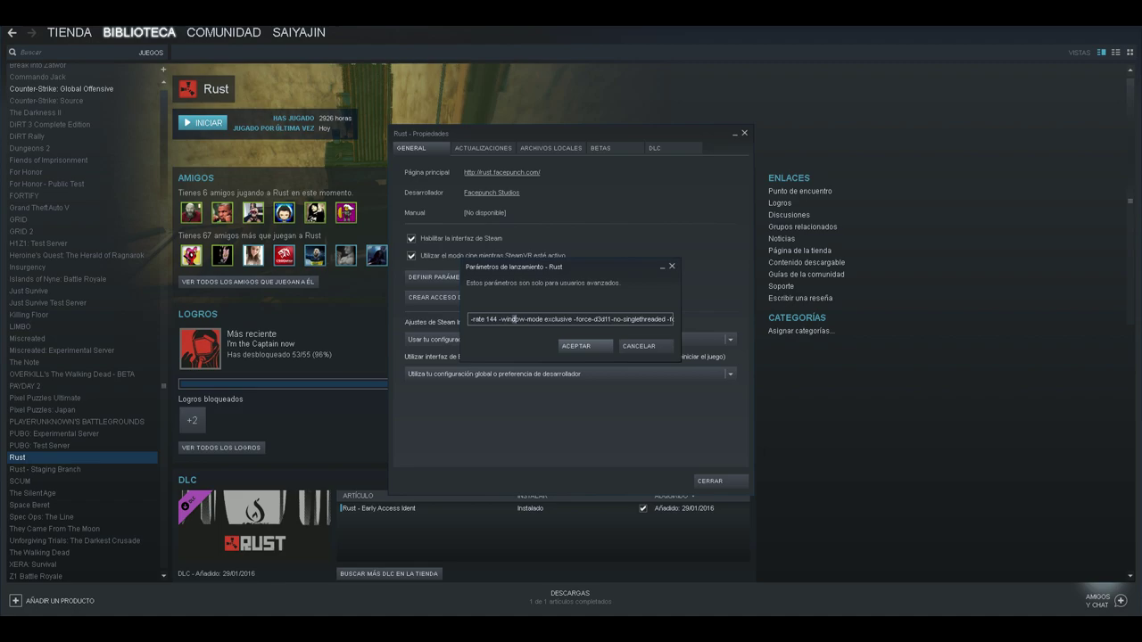
# - Replace the entire contents of Rust's launch parameters with the copied parameter string
pyautogui.hotkey('ctrl', 'a')
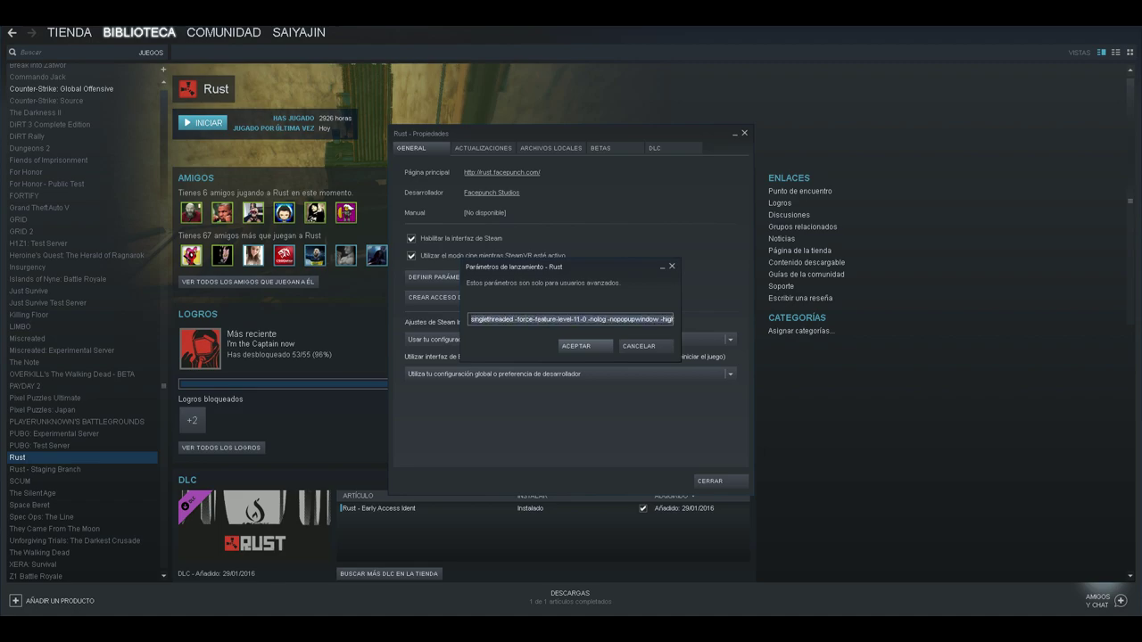
pyautogui.hotkey('ctrl', 'v')
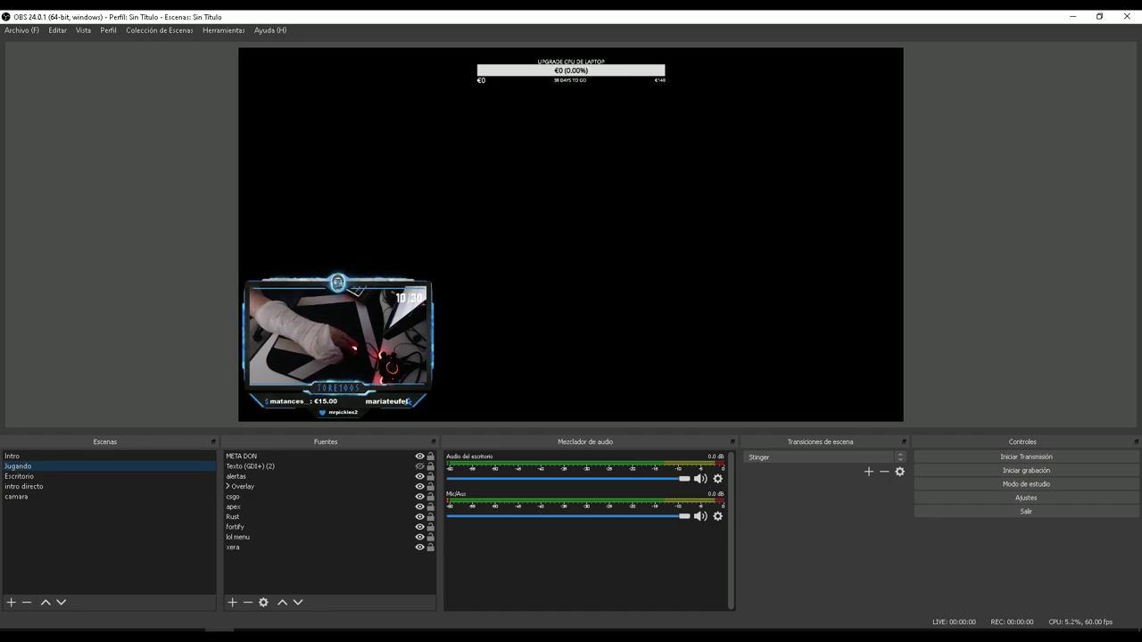
# - In the OBS stream settings, try Twitch as the streaming service and return it to YouTube / YouTube Gaming
pyautogui.click(1026, 498)
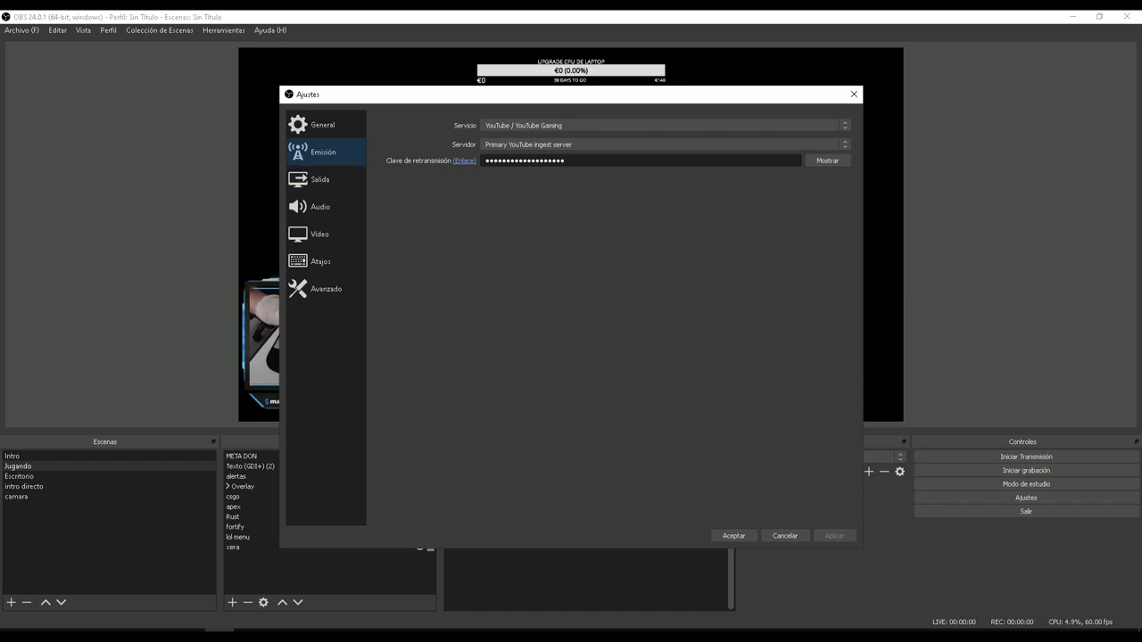
pyautogui.click(660, 125)
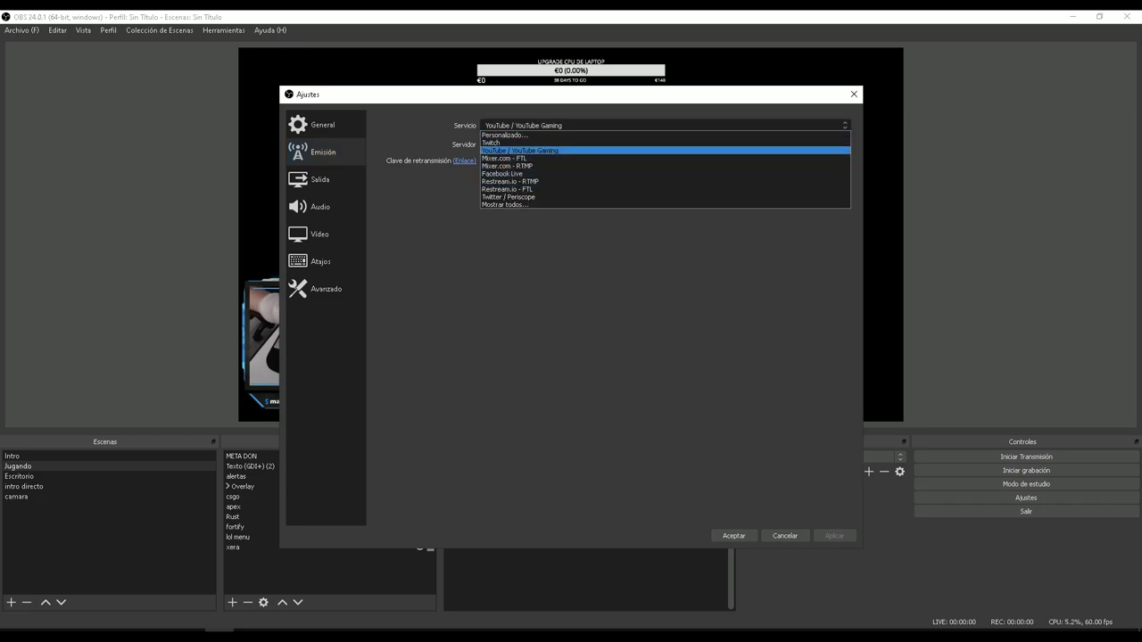
pyautogui.click(500, 143)
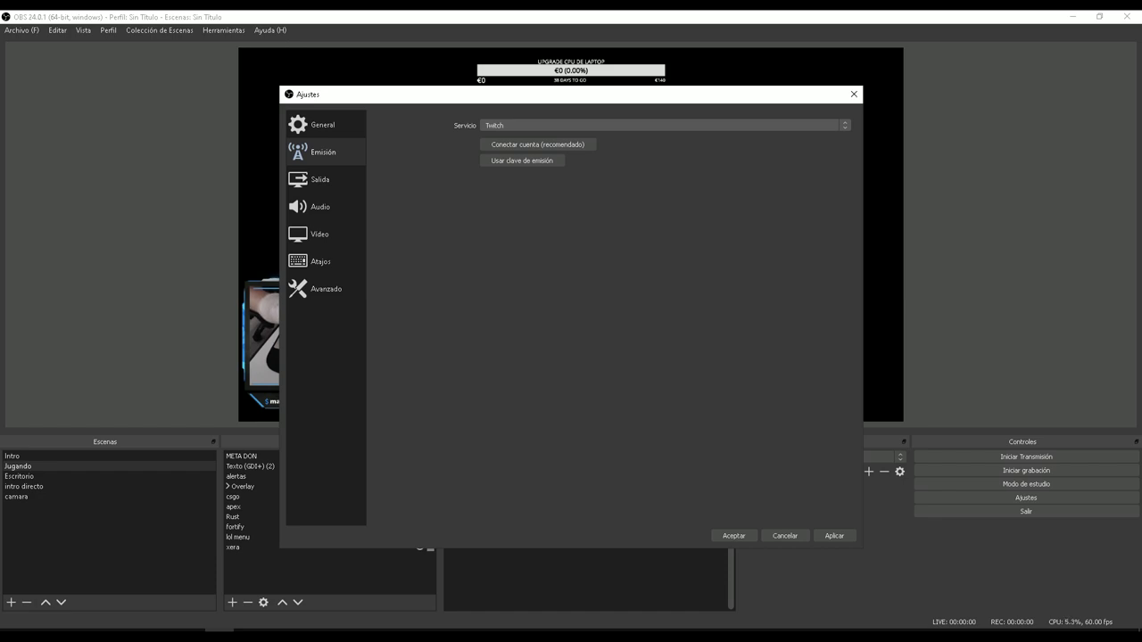
pyautogui.click(664, 125)
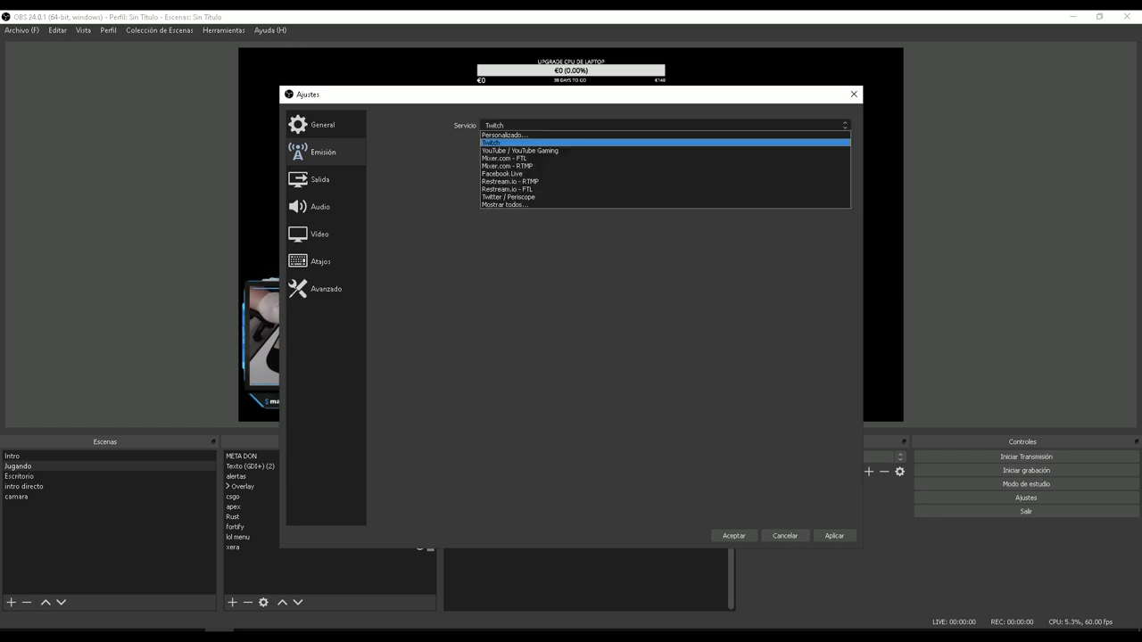
pyautogui.press('Down')
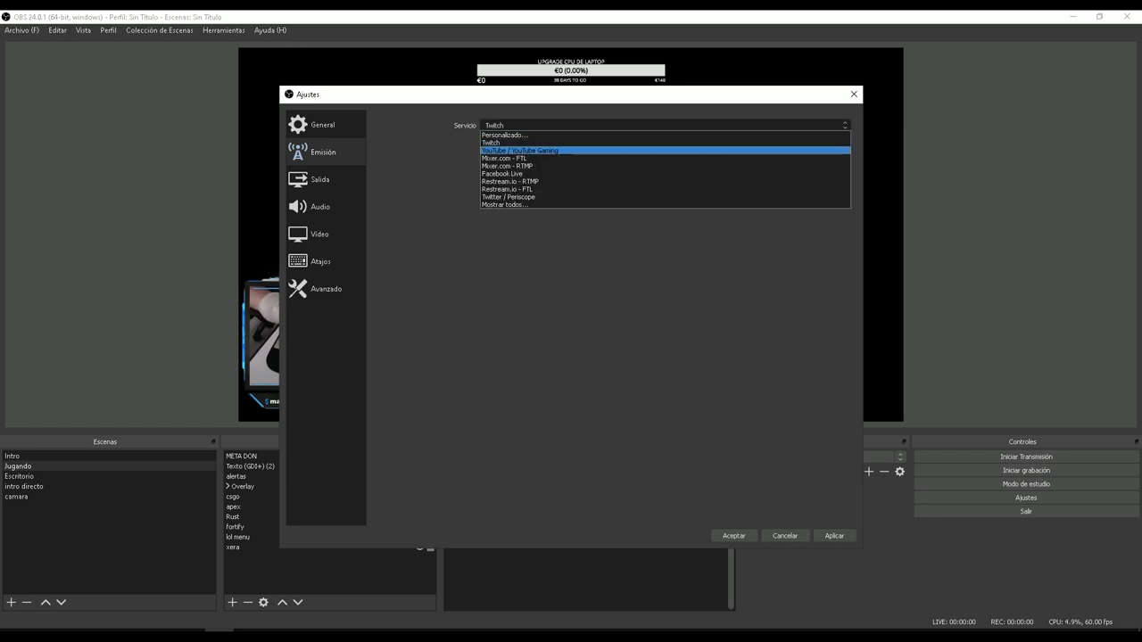
pyautogui.press('Return')
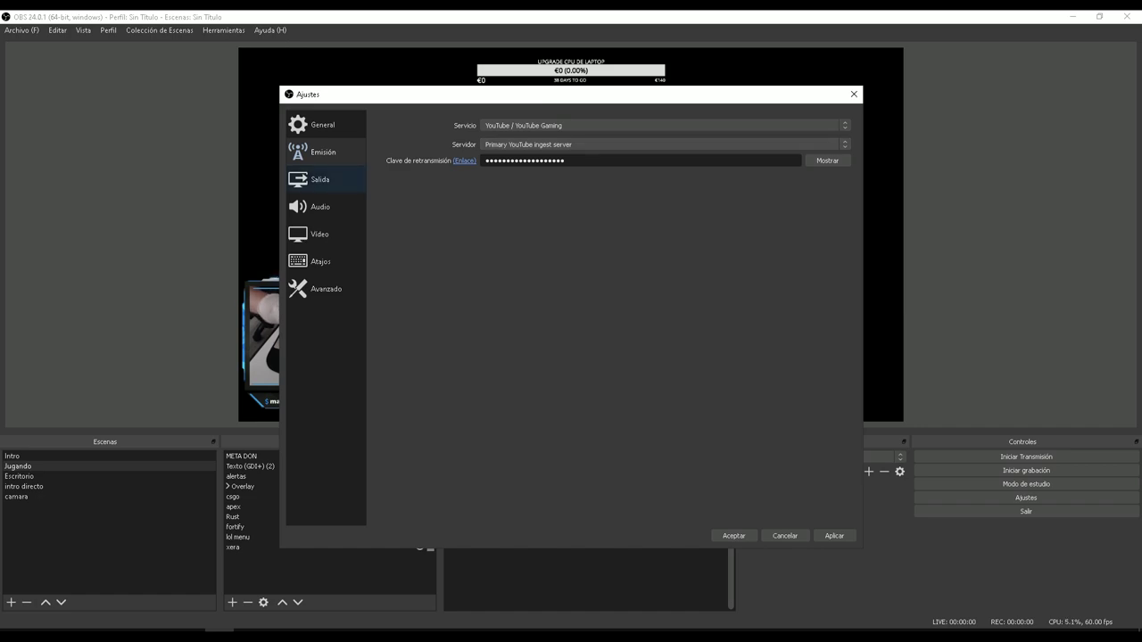
# - In the output settings, review the available streaming encoders and keep the NVENC preset on Calidad
pyautogui.click(319, 179)
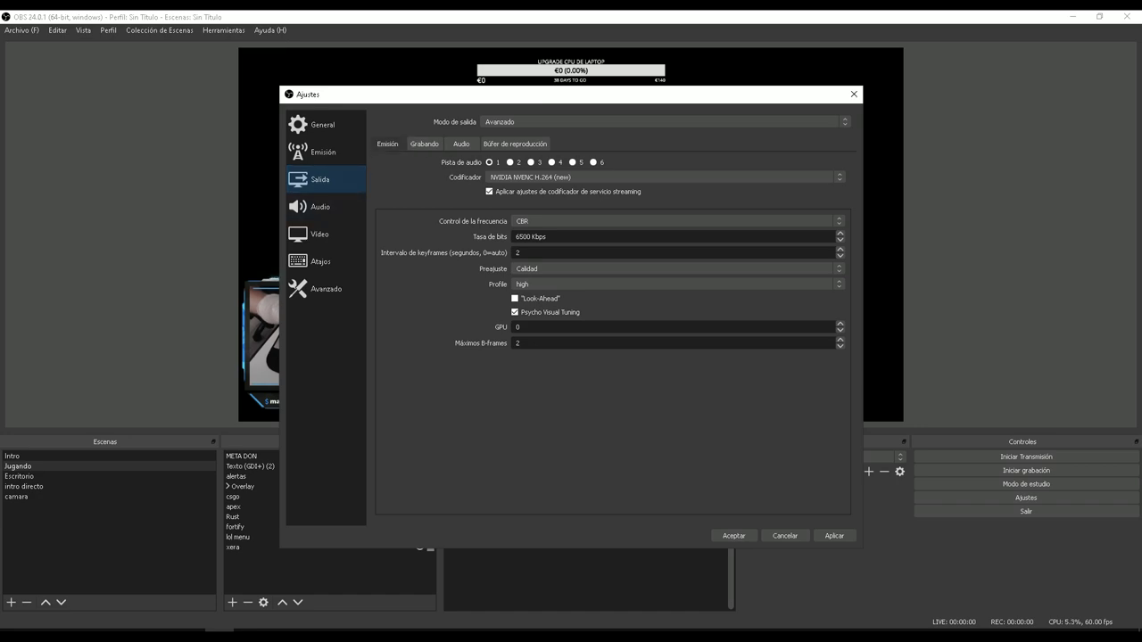
pyautogui.click(660, 177)
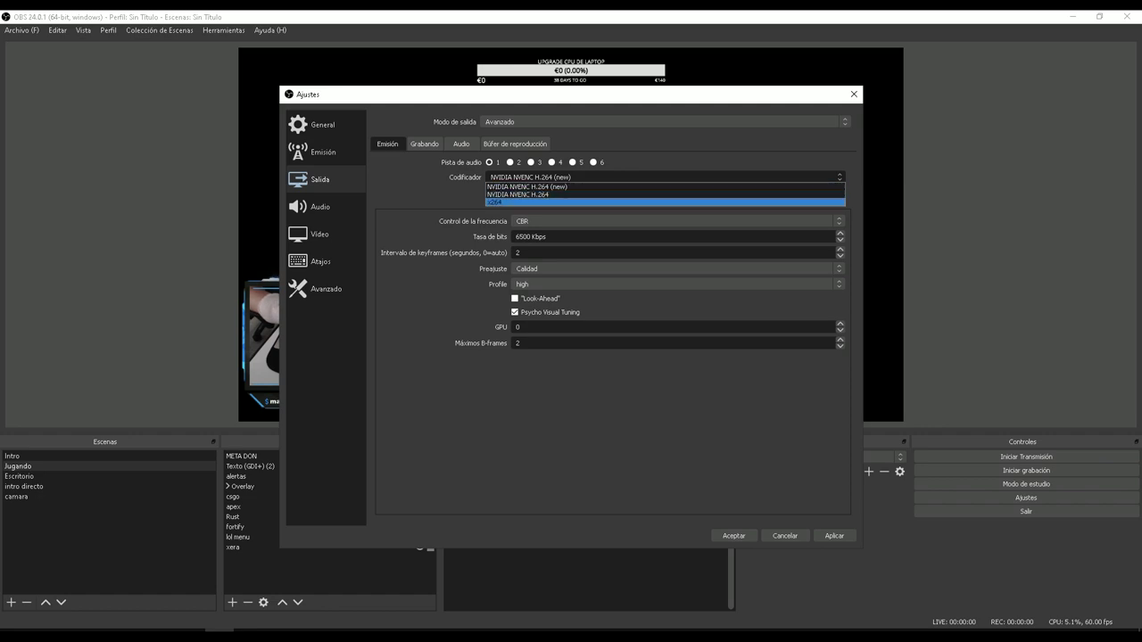
pyautogui.press('Escape')
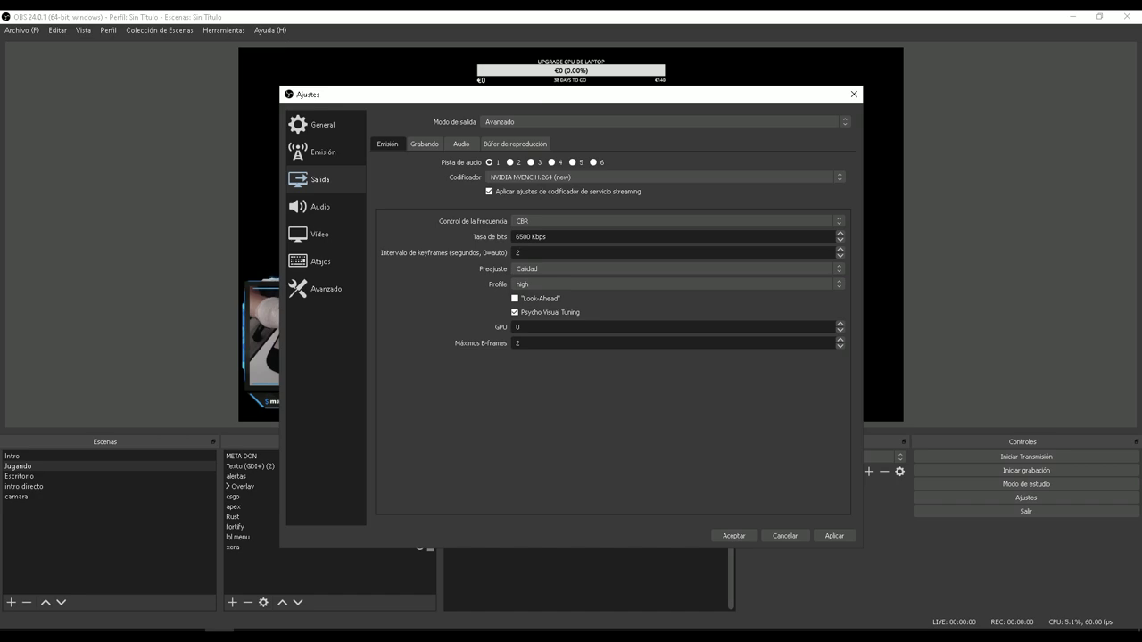
pyautogui.click(676, 269)
pyautogui.click(520, 253)
pyautogui.click(676, 268)
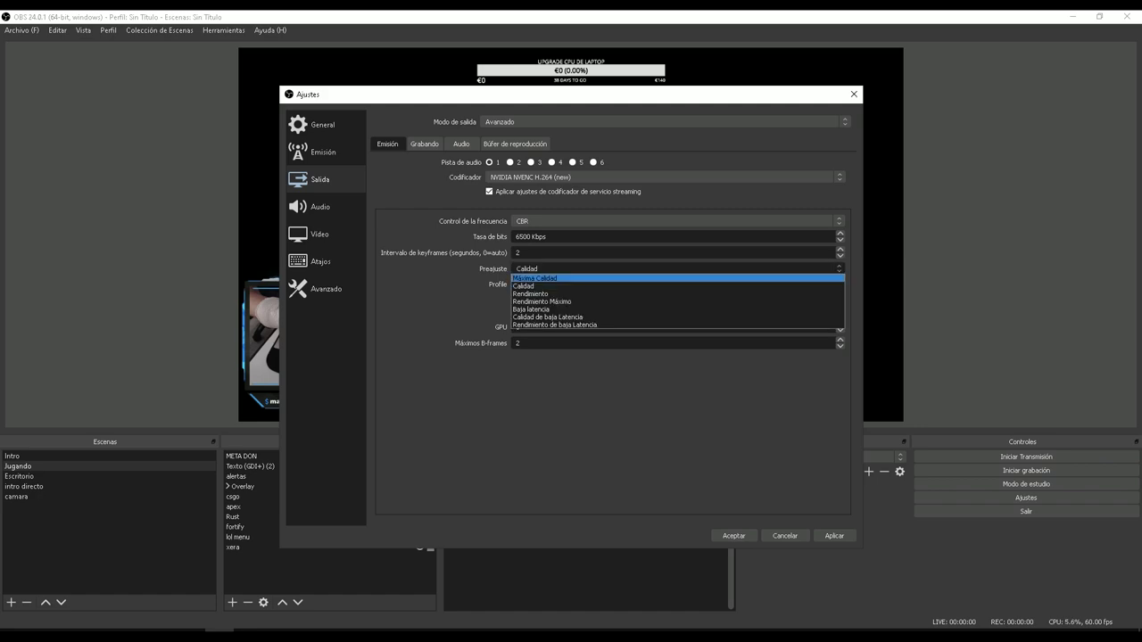
pyautogui.click(523, 286)
# - Set the streaming encoder to x264 and its bitrate to 3500 Kbps
pyautogui.click(663, 177)
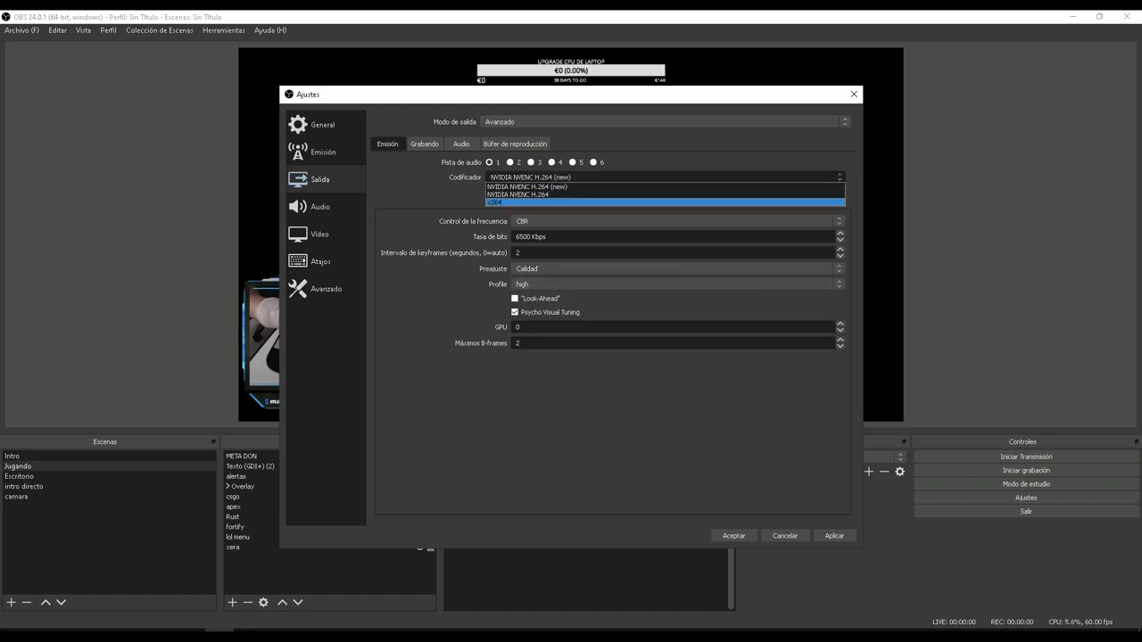
pyautogui.click(505, 202)
pyautogui.moveTo(570, 249); pyautogui.dragTo(538, 249)
pyautogui.click(554, 249)
pyautogui.hotkey('ctrl', 'a')
pyautogui.press('BackSpace')
pyautogui.write('3500')
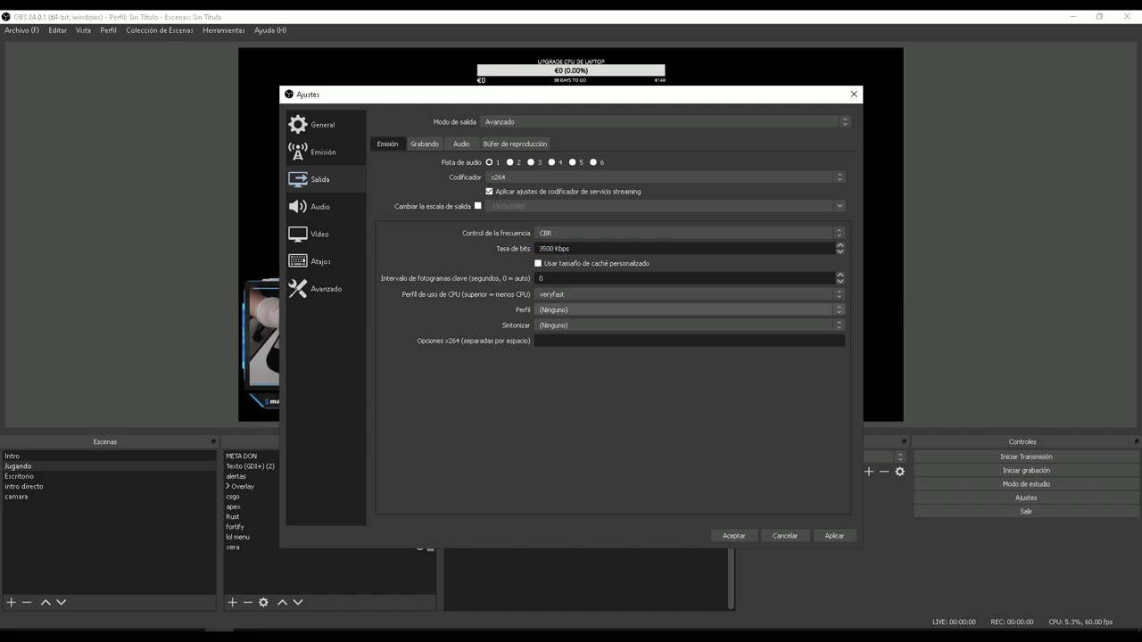
# - Look through the x264 CPU usage presets from placebo up to superfast, leaving veryfast selected
pyautogui.click(689, 293)
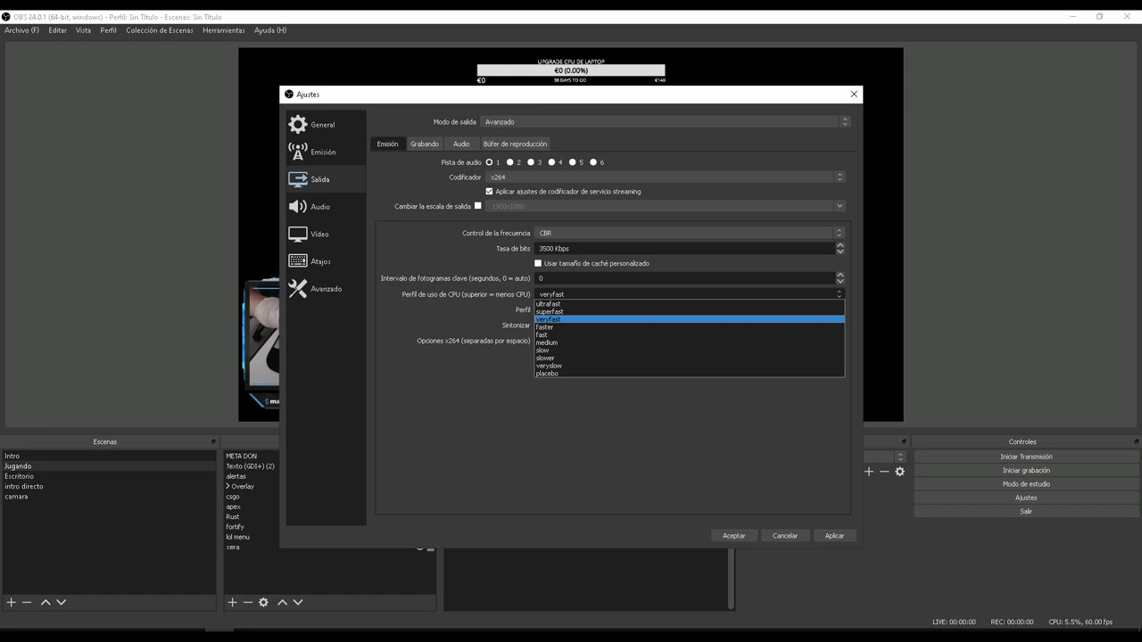
pyautogui.press('Down')
pyautogui.press('Down')
pyautogui.press('Down')
pyautogui.press('Down')
pyautogui.press('Down')
pyautogui.press('Down')
pyautogui.press('Down')
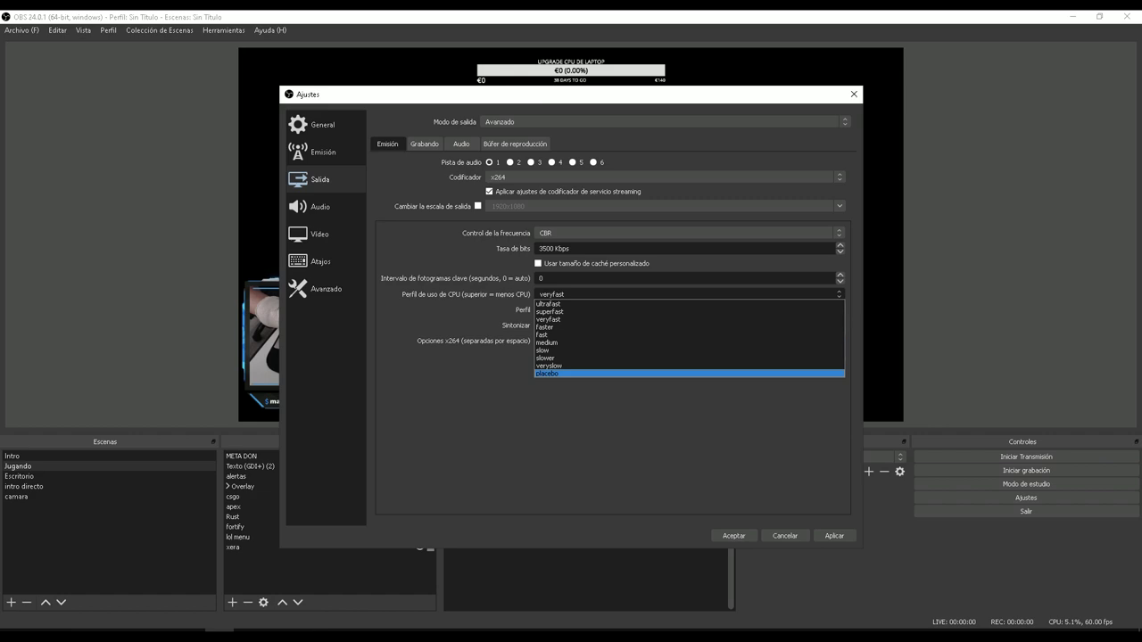
pyautogui.press('Up')
pyautogui.press('Up')
pyautogui.press('Up')
pyautogui.press('Up')
pyautogui.press('Up')
pyautogui.press('Up')
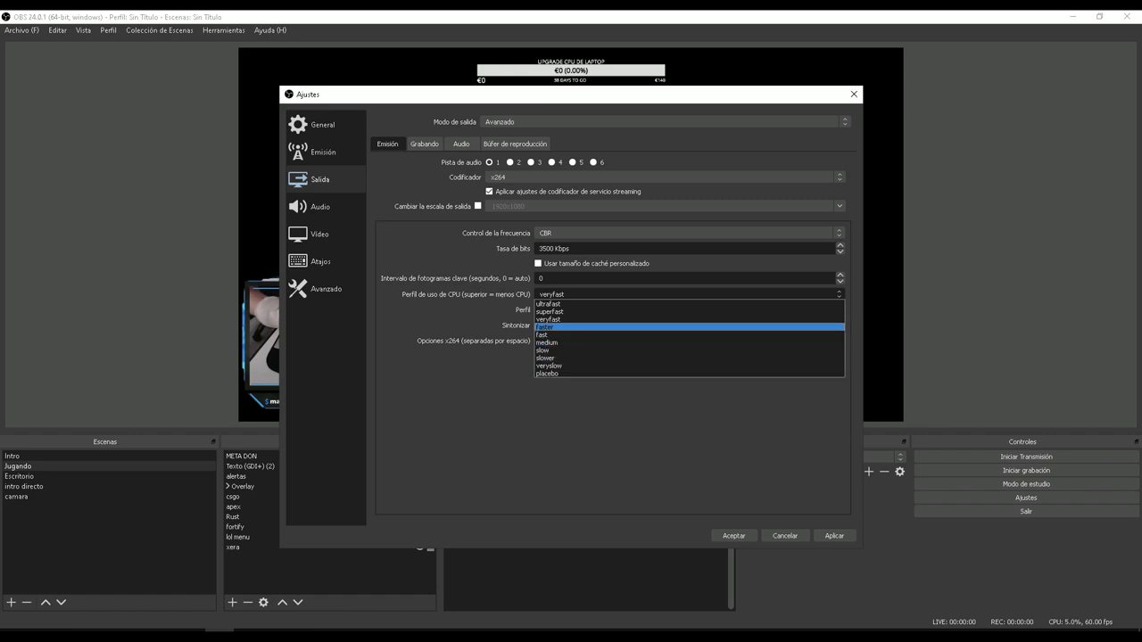
pyautogui.press('Up')
pyautogui.press('Up')
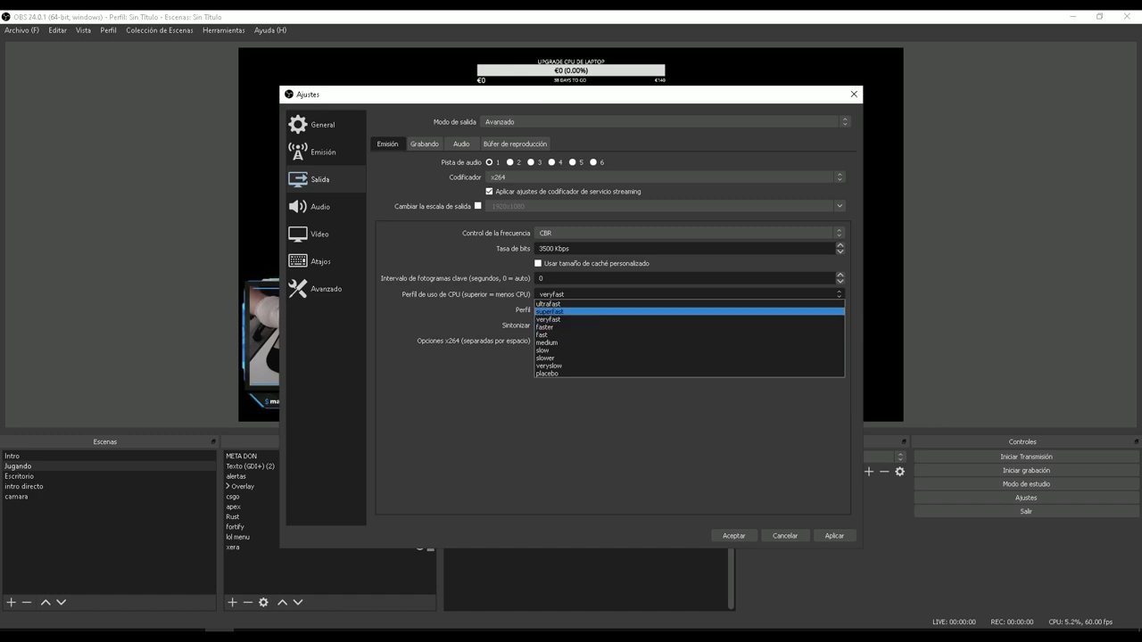
pyautogui.press('Down')
# - Review the audio and video settings, keep the scale filter on Lanczos (Escalado fino, 36 muestras), and close the settings
pyautogui.click(325, 206)
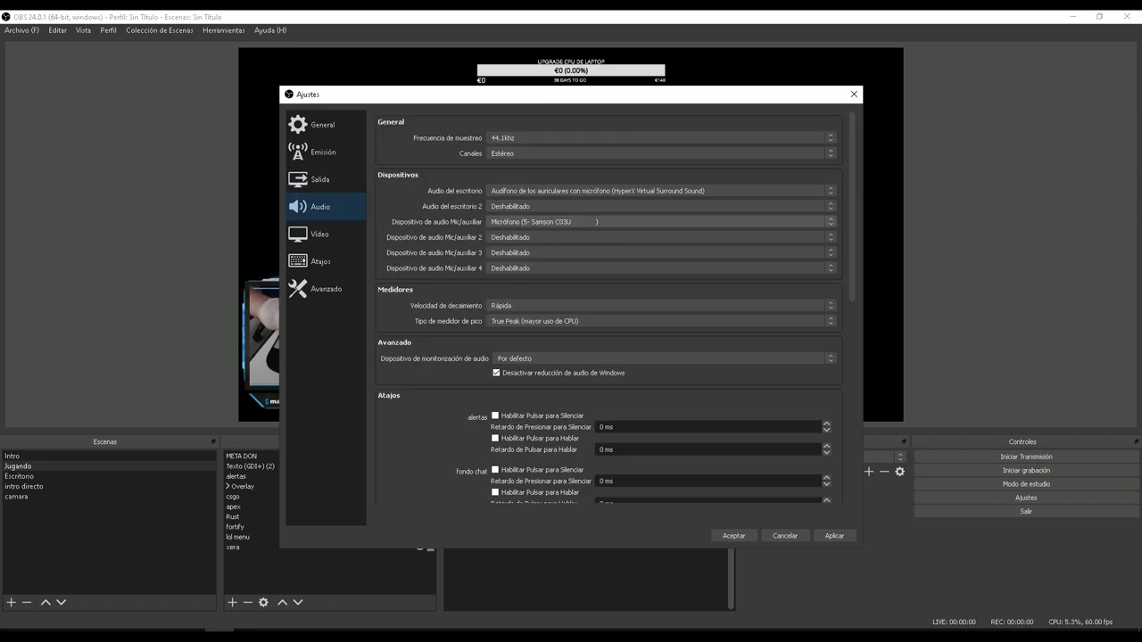
pyautogui.click(325, 234)
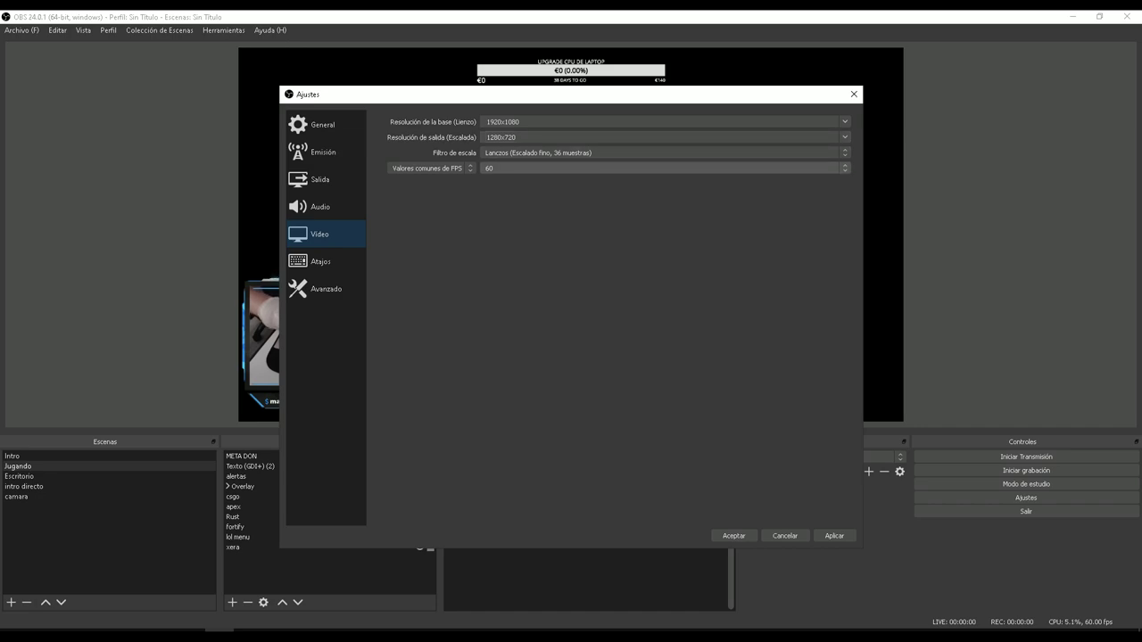
pyautogui.click(663, 153)
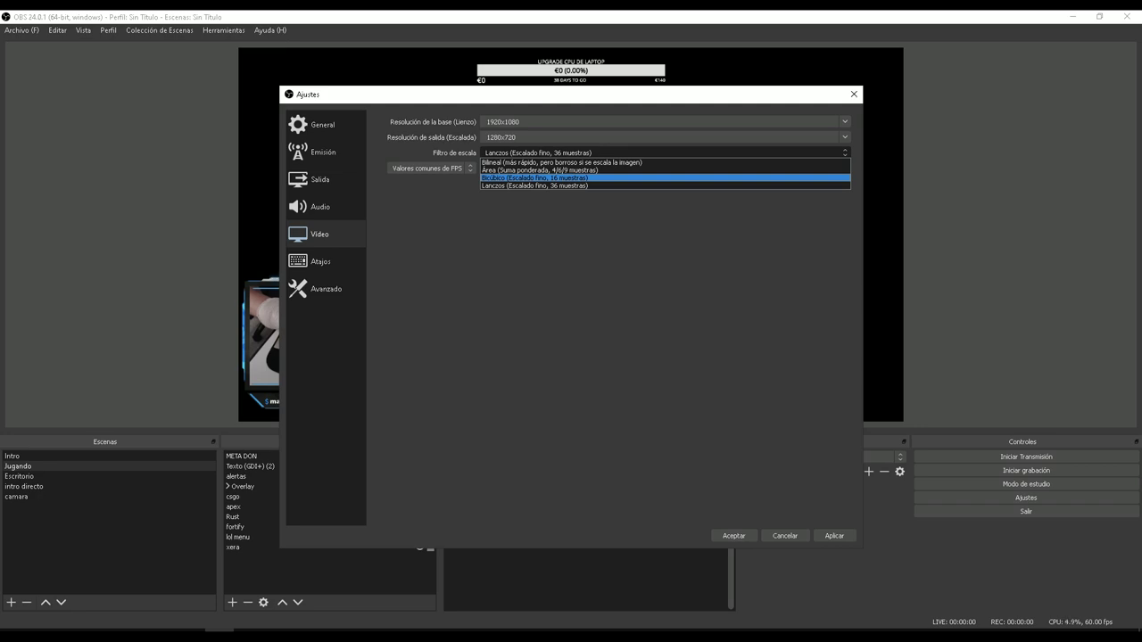
pyautogui.click(535, 185)
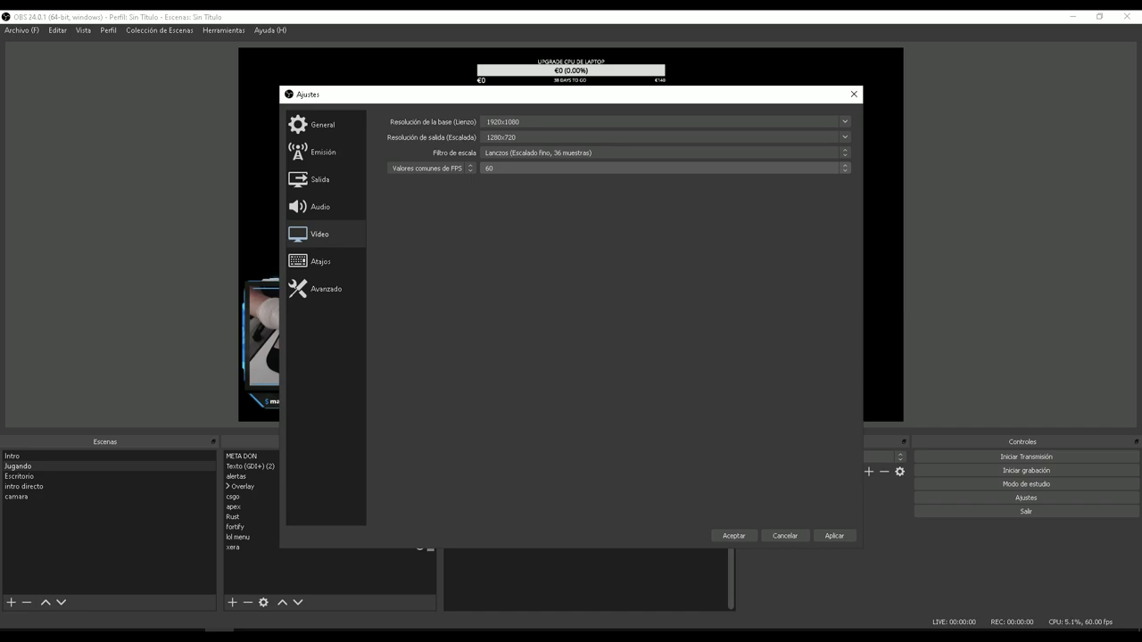
pyautogui.press('Escape')
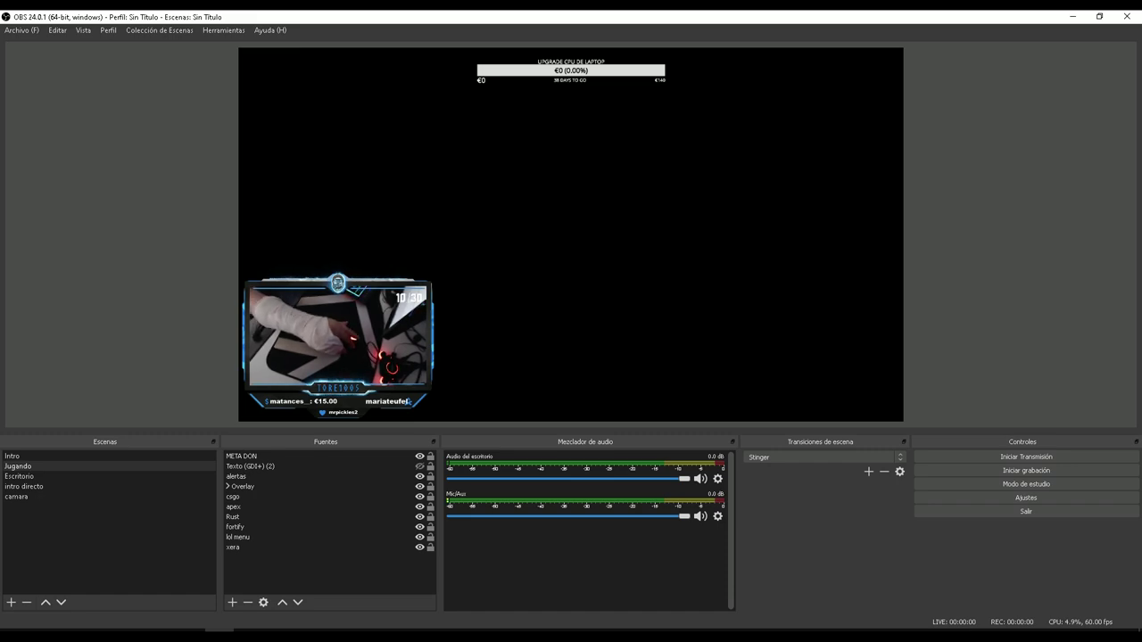
# - Look over the Jugando scene's alertas, csgo, apex, lol menu and Rust sources
pyautogui.click(236, 476)
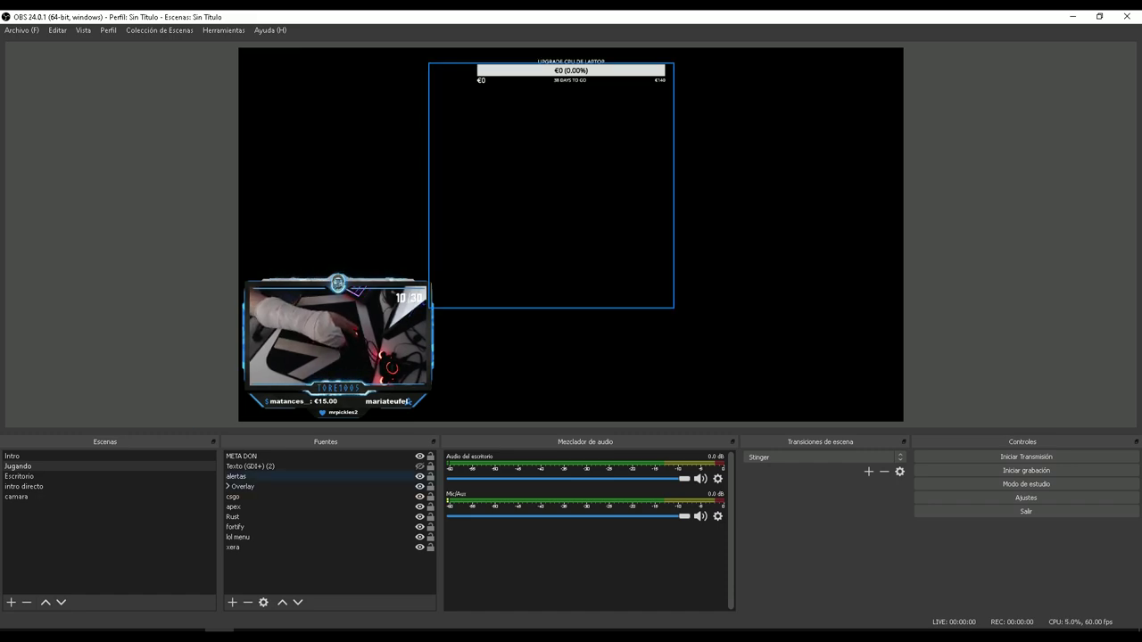
pyautogui.click(232, 497)
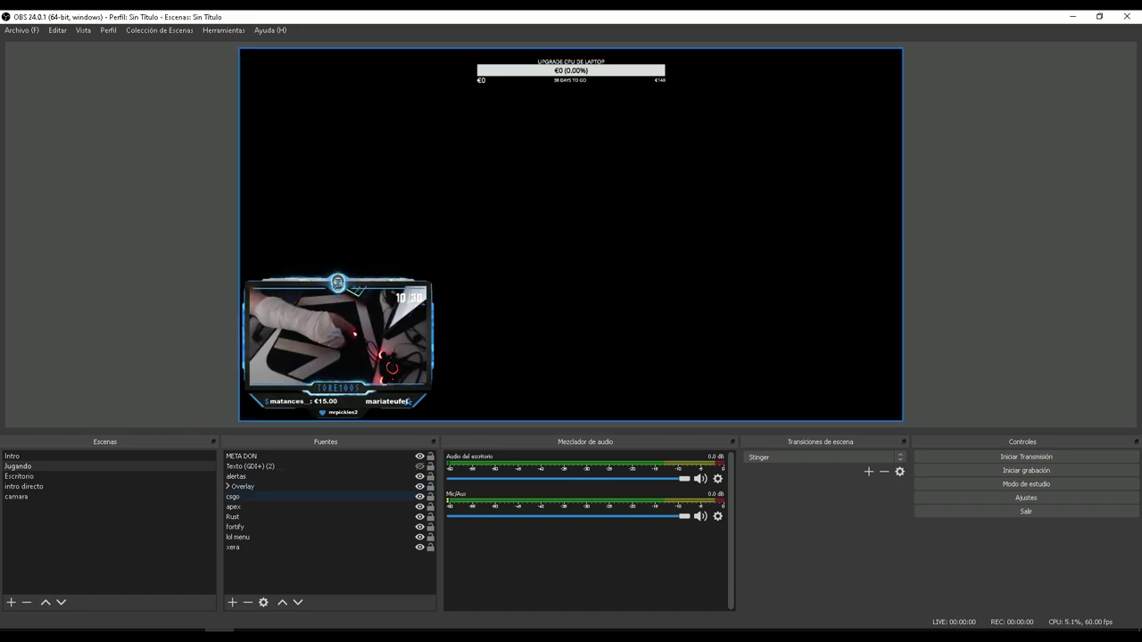
pyautogui.click(234, 506)
pyautogui.click(239, 538)
pyautogui.click(233, 516)
# - Add a new game capture source named Capturar Juego to the Jugando scene
pyautogui.click(327, 571)
pyautogui.rightClick(280, 560)
pyautogui.moveTo(308, 568)
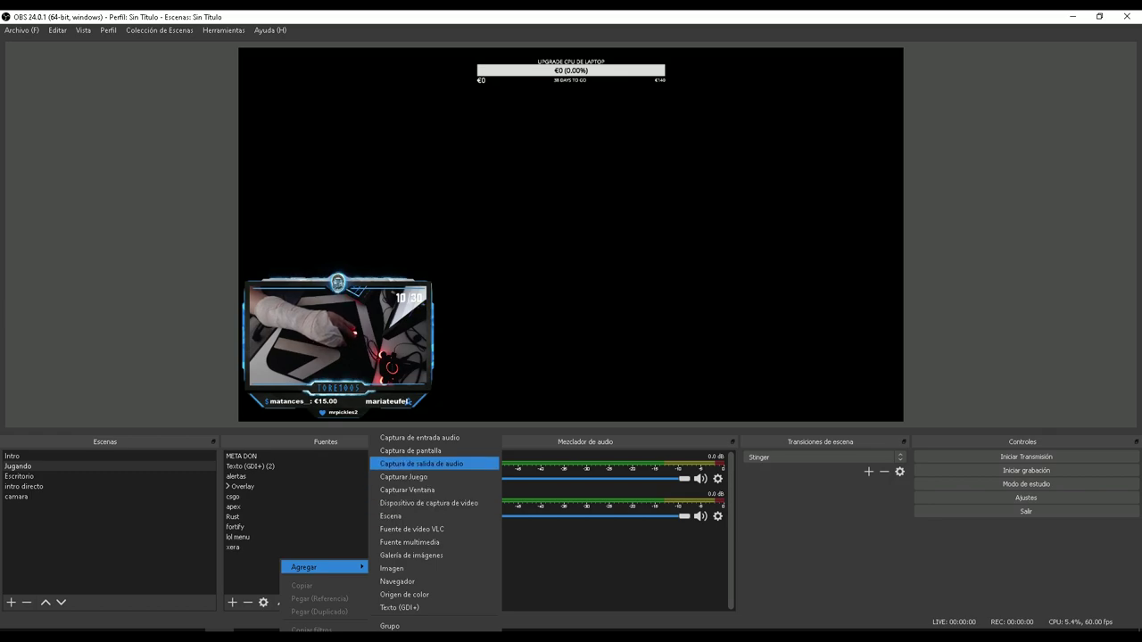
pyautogui.click(403, 476)
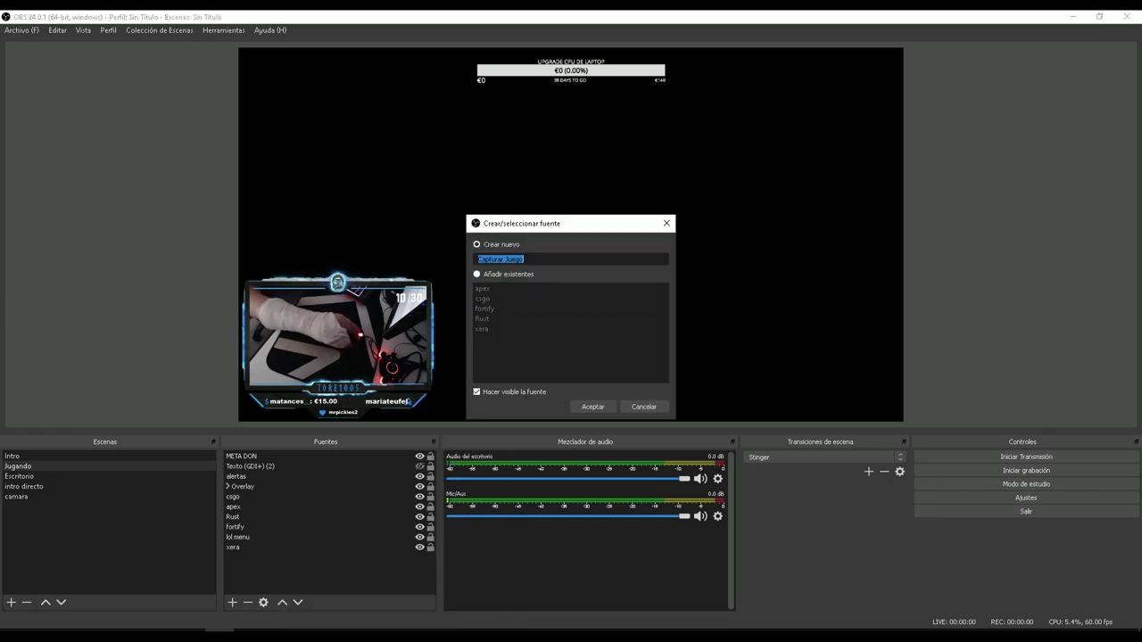
pyautogui.click(593, 407)
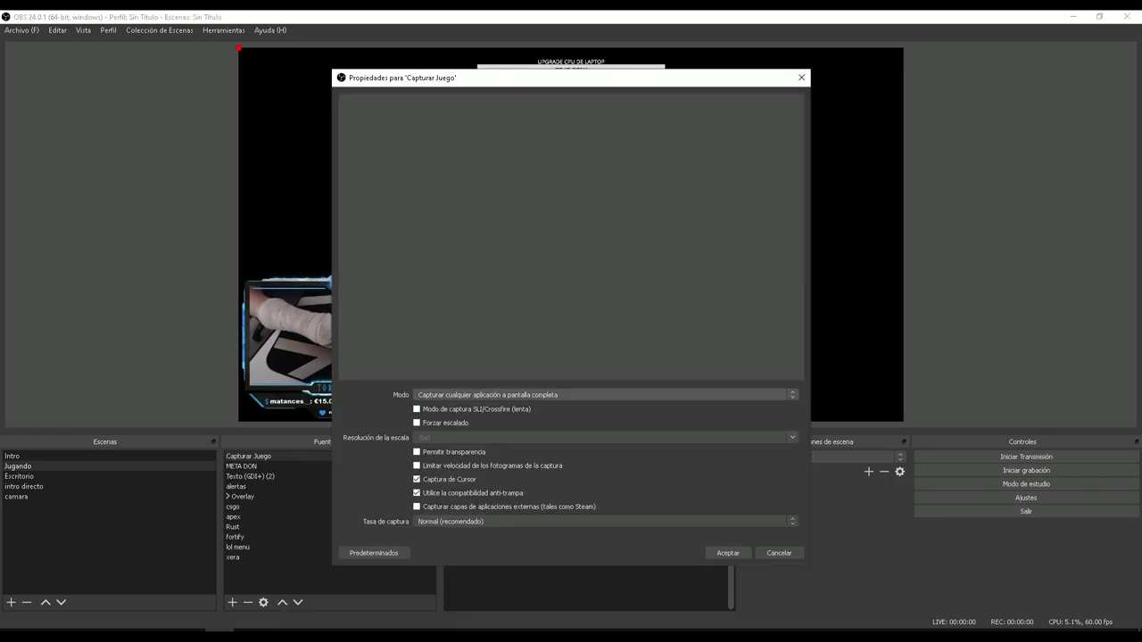
# - Try the Capturar ventana específica mode for the new source, view the window choices, and cancel its properties
pyautogui.click(535, 396)
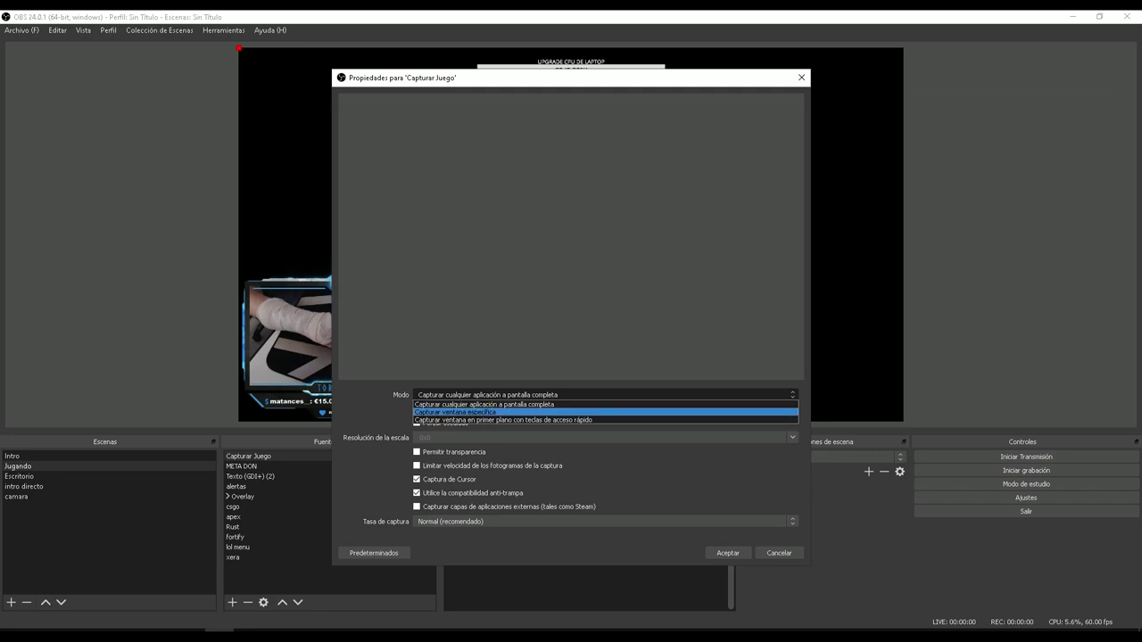
pyautogui.click(471, 411)
pyautogui.click(614, 420)
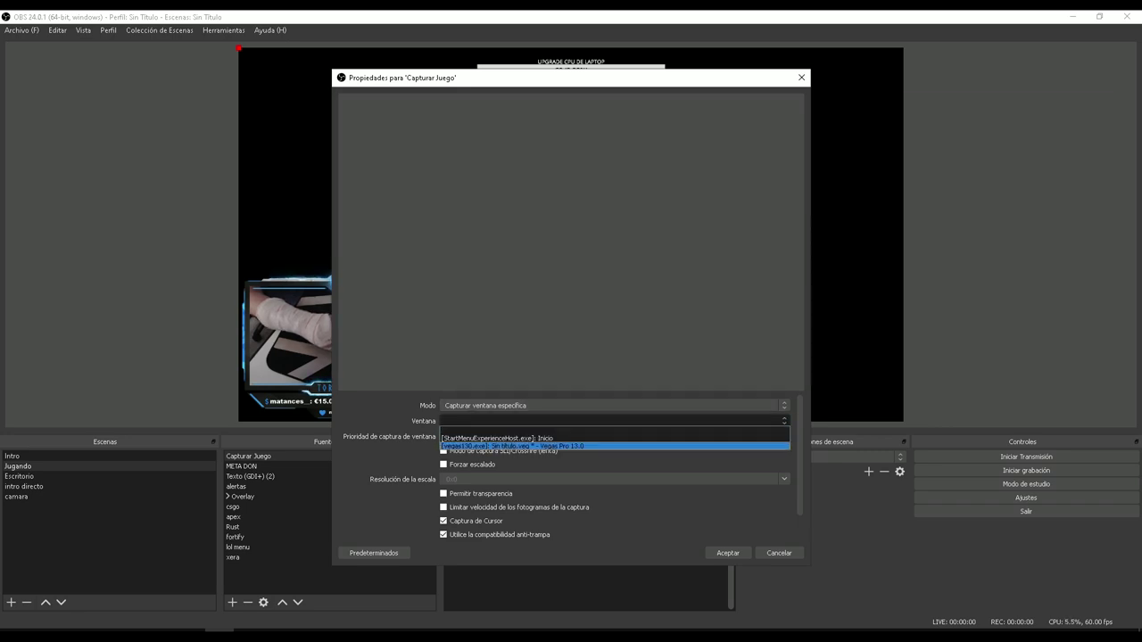
pyautogui.click(614, 430)
pyautogui.click(778, 553)
pyautogui.press('Return')
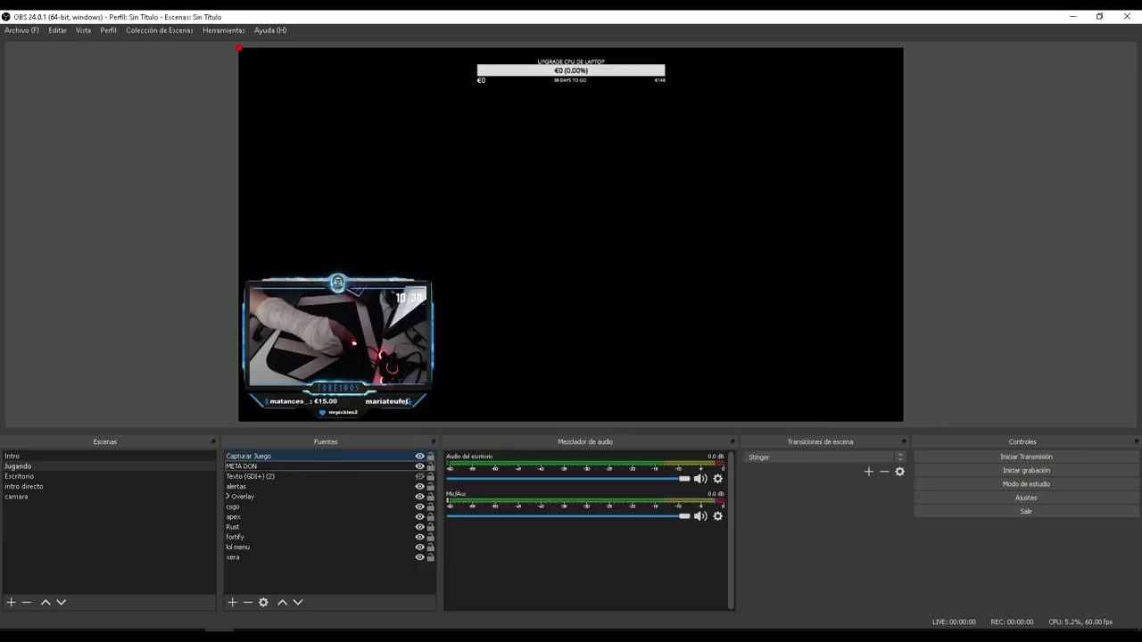
# - Remove the Capturar Juego source from the Jugando scene
pyautogui.rightClick(255, 456)
pyautogui.click(393, 311)
pyautogui.press('Return')
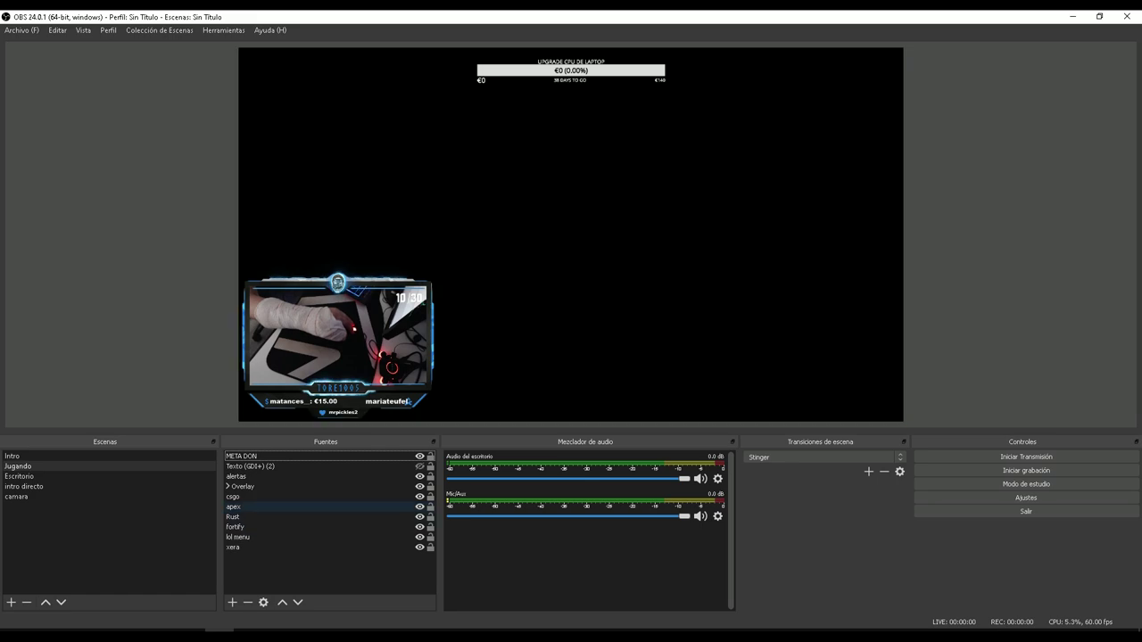
# - Select the Rust source to show its area in the preview, and deselect it
pyautogui.click(268, 517)
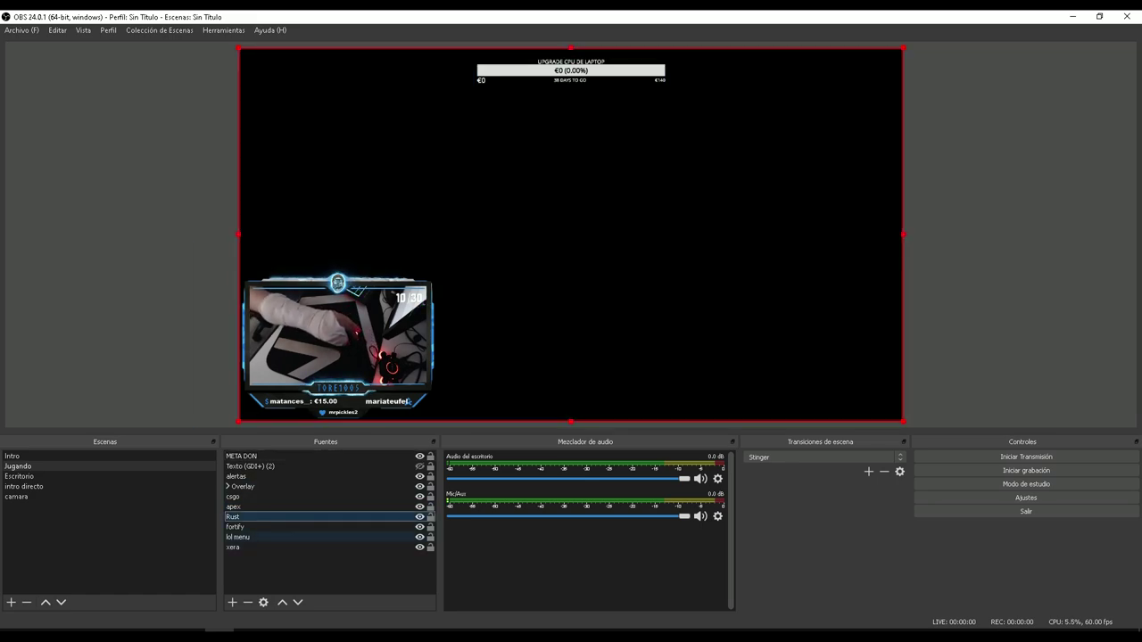
pyautogui.click(328, 571)
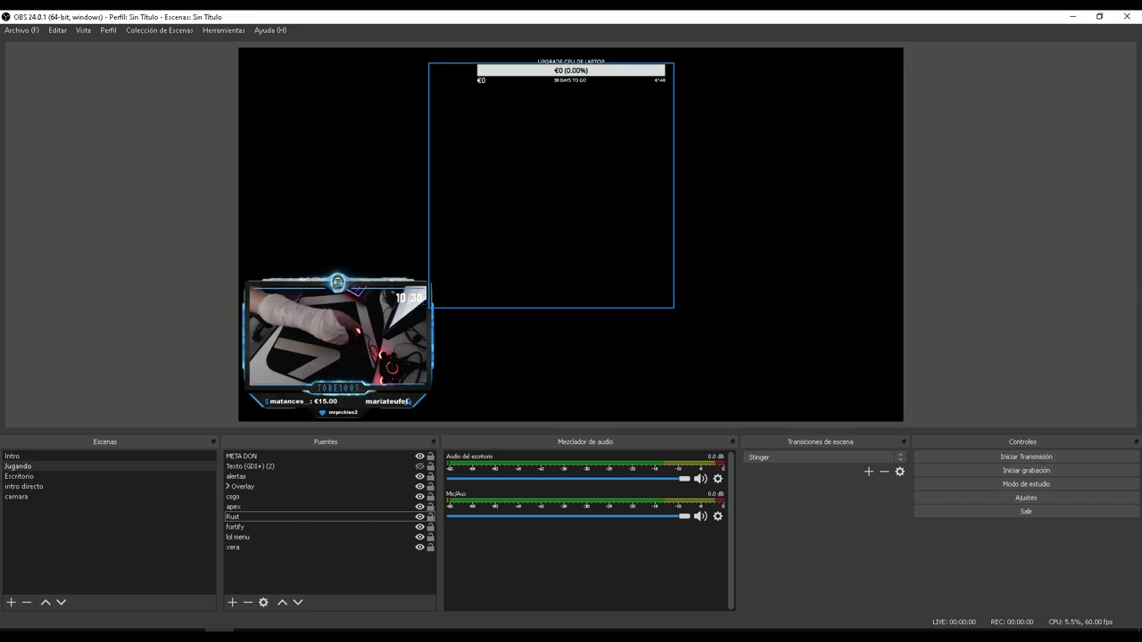
pyautogui.click(571, 234)
pyautogui.click(571, 179)
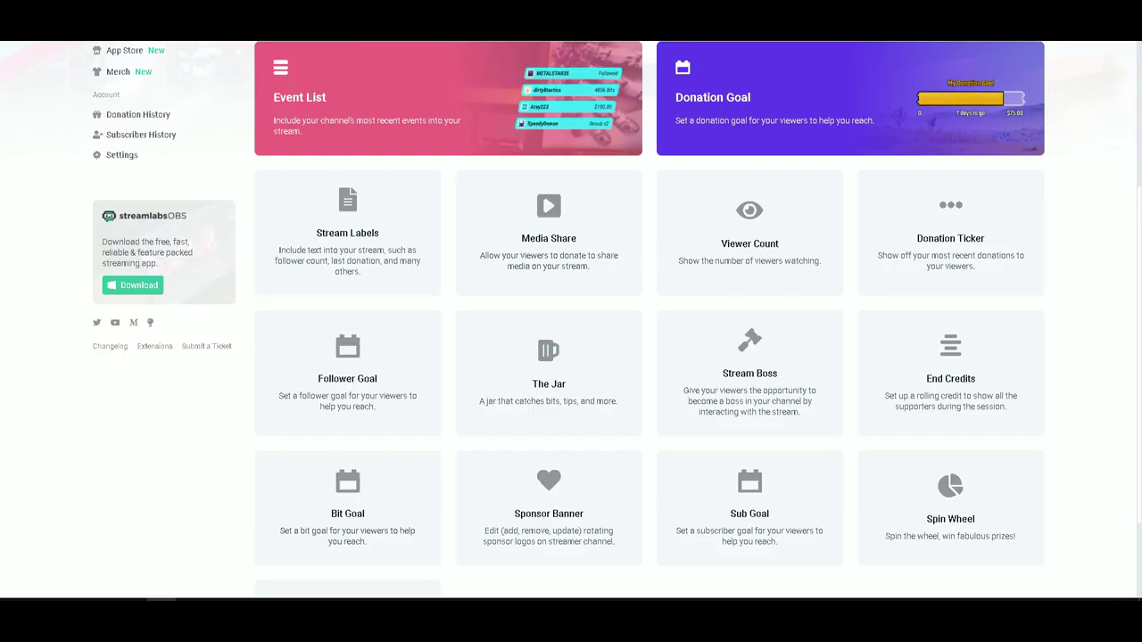
# - Open the Alert Box widget from the Streamlabs widget gallery and copy its widget URL
pyautogui.scroll(2, 649, 320)
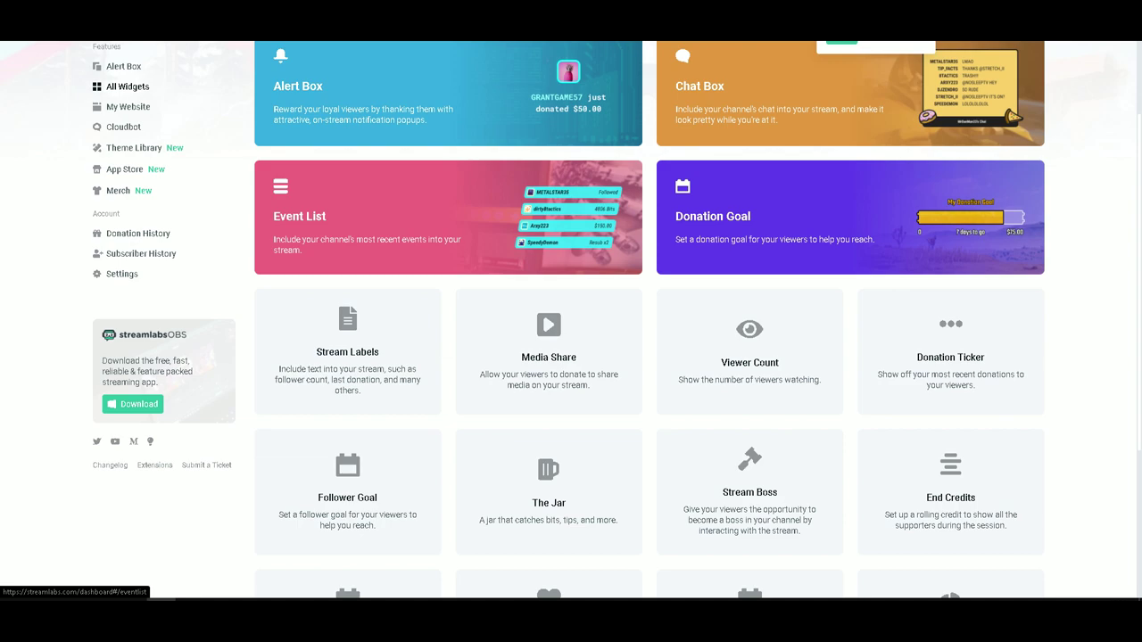
pyautogui.scroll(2, 571, 322)
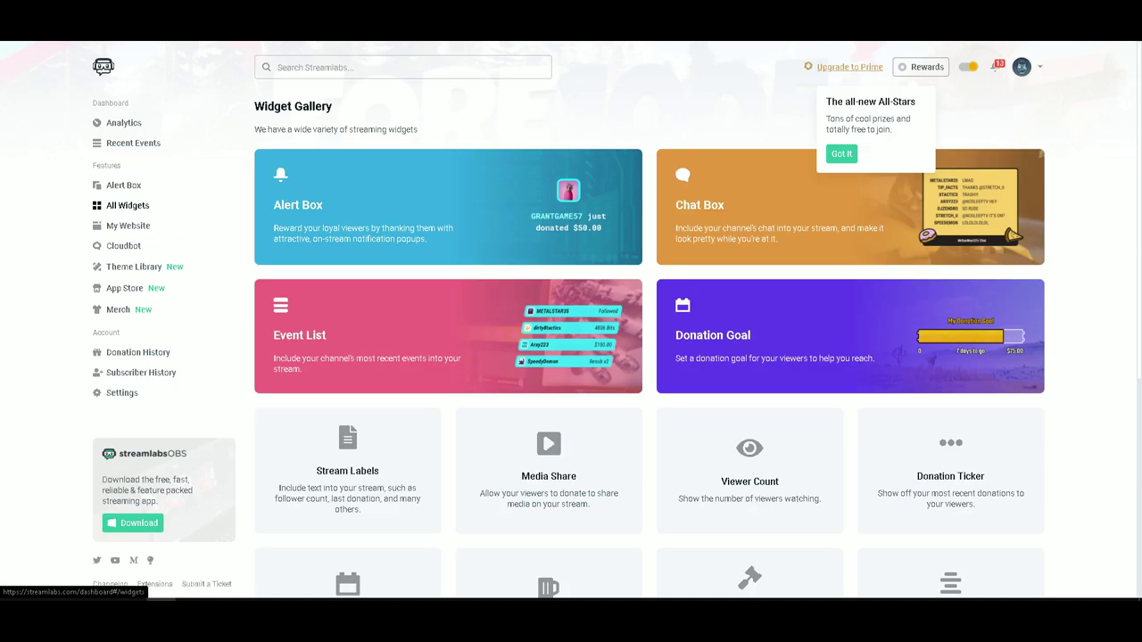
pyautogui.scroll(-2, 571, 322)
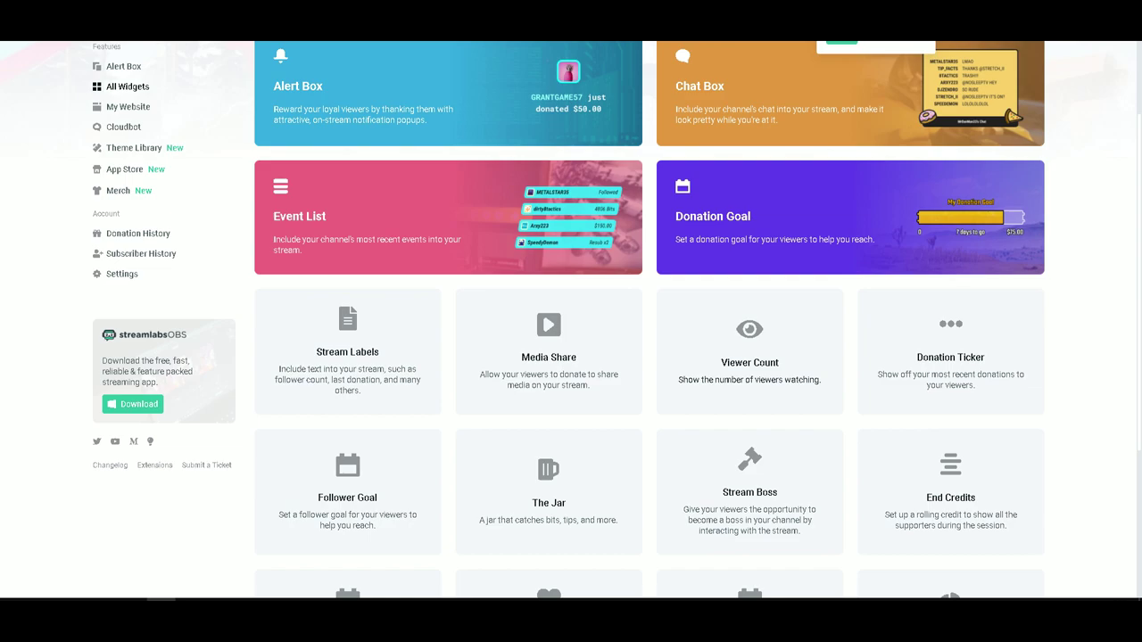
pyautogui.scroll(-1, 571, 321)
pyautogui.scroll(3, 571, 321)
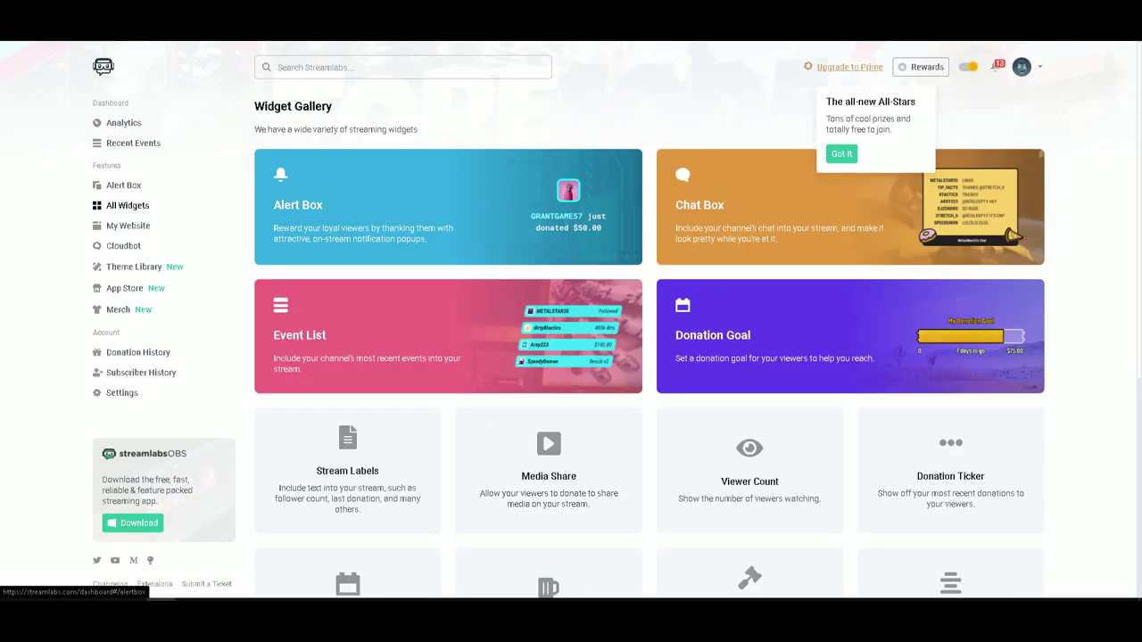
pyautogui.click(448, 207)
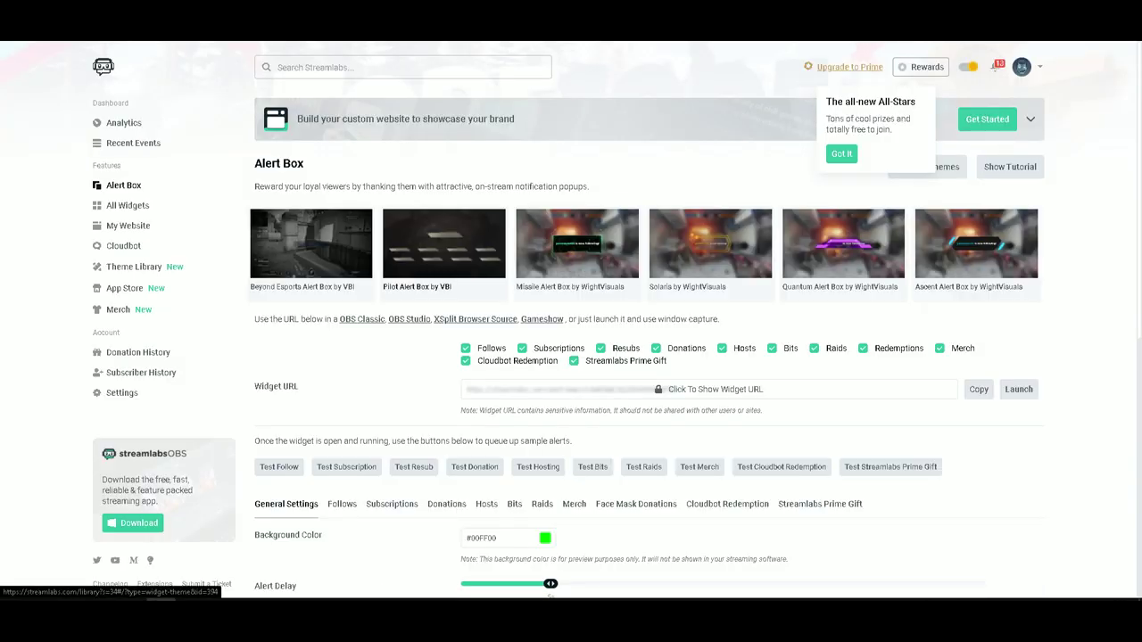
pyautogui.scroll(-3, 571, 321)
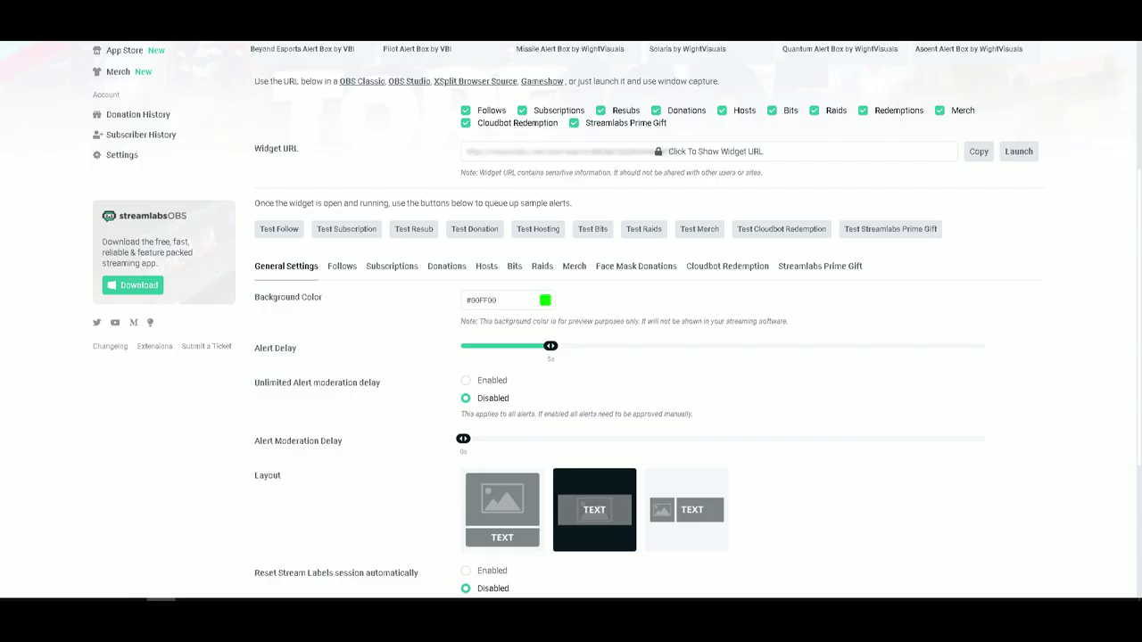
pyautogui.scroll(2, 571, 321)
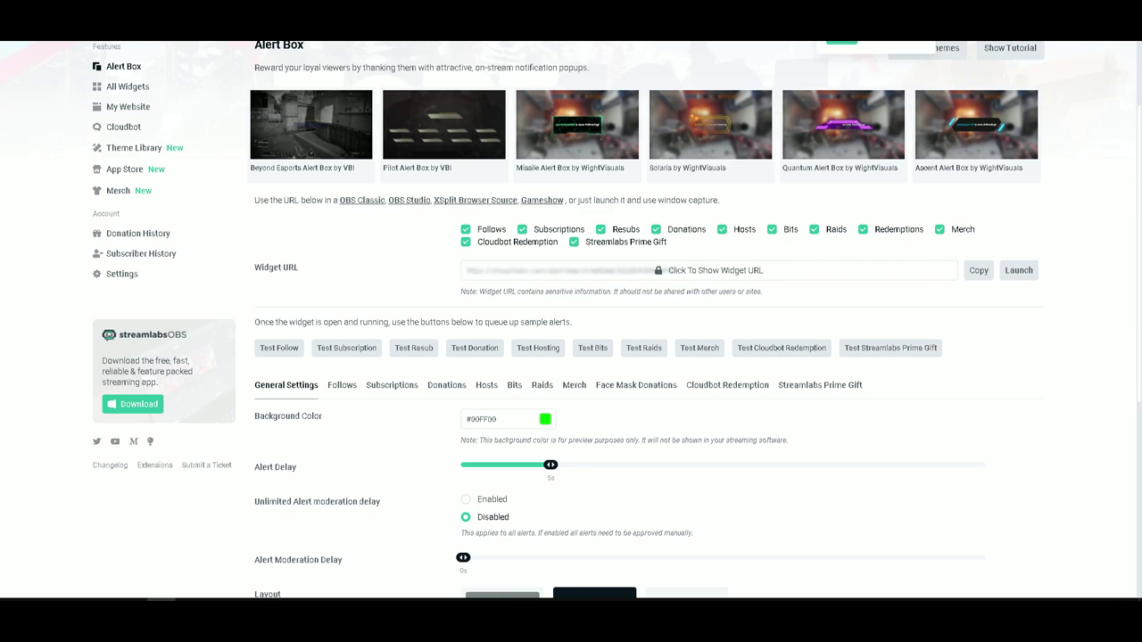
pyautogui.click(978, 270)
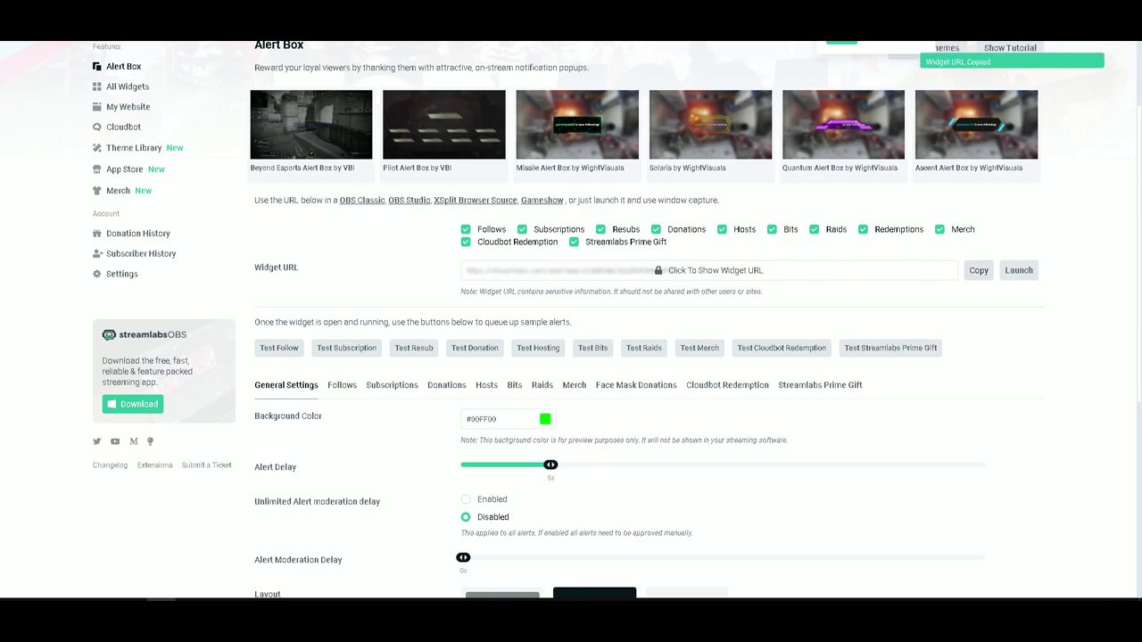
# - Look through the Alert Box general settings, including alert delay, layout and profanity filter
pyautogui.scroll(-1, 979, 271)
pyautogui.scroll(-3, 616, 320)
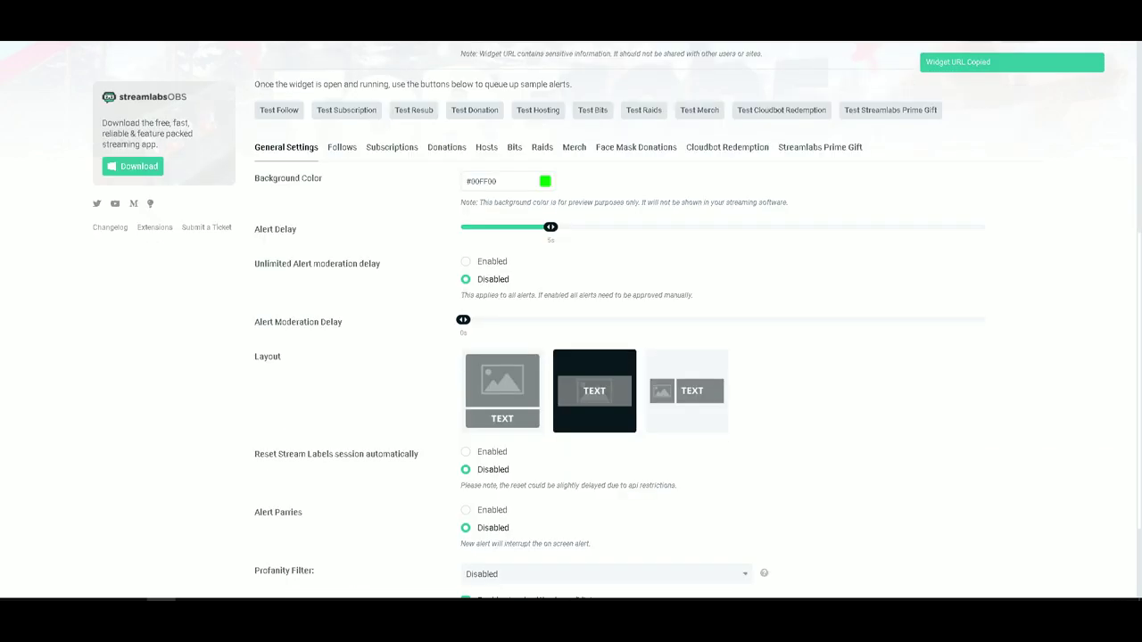
pyautogui.scroll(-2, 616, 319)
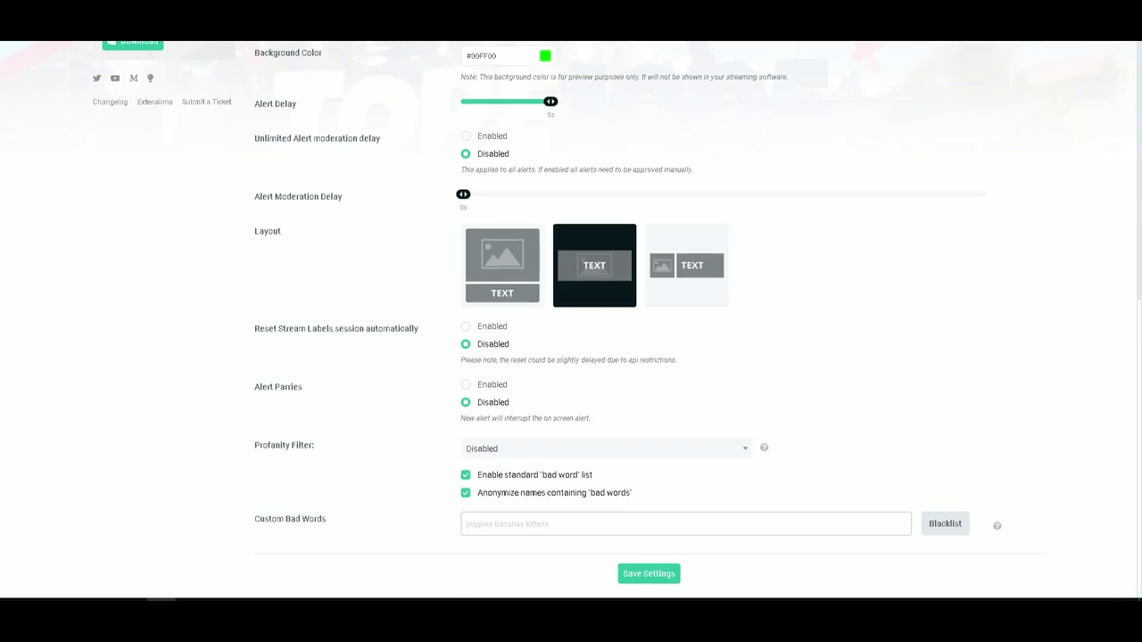
pyautogui.scroll(3, 616, 320)
pyautogui.scroll(1, 615, 319)
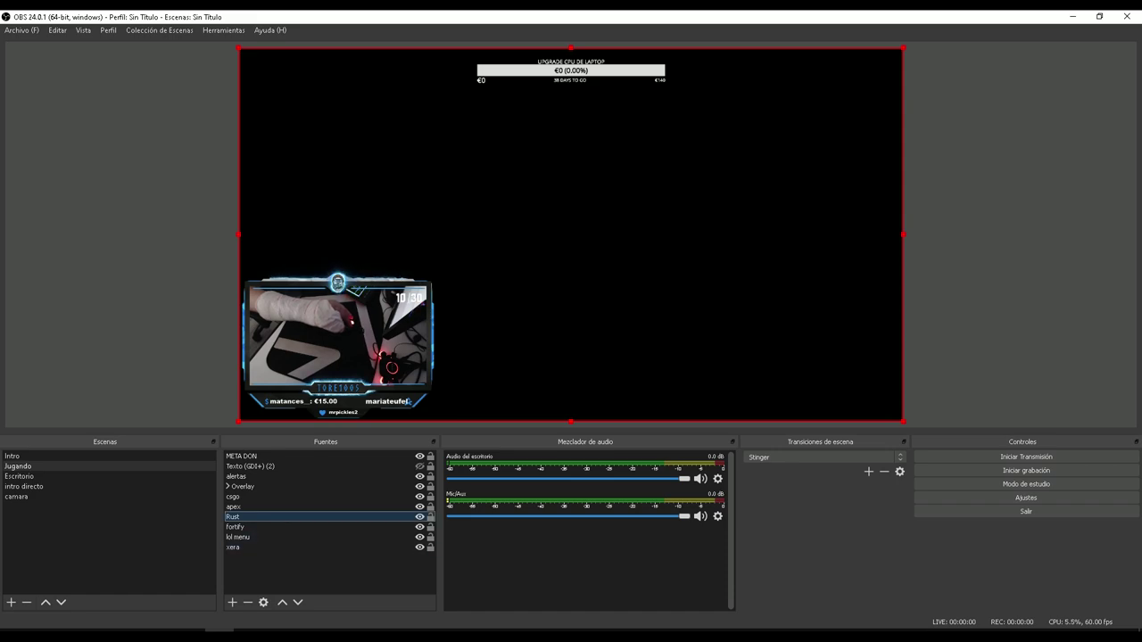
# - Add a browser source named Navegador in OBS, paste the copied Alert Box widget URL, and shrink the source in the preview
pyautogui.rightClick(254, 562)
pyautogui.moveTo(285, 569)
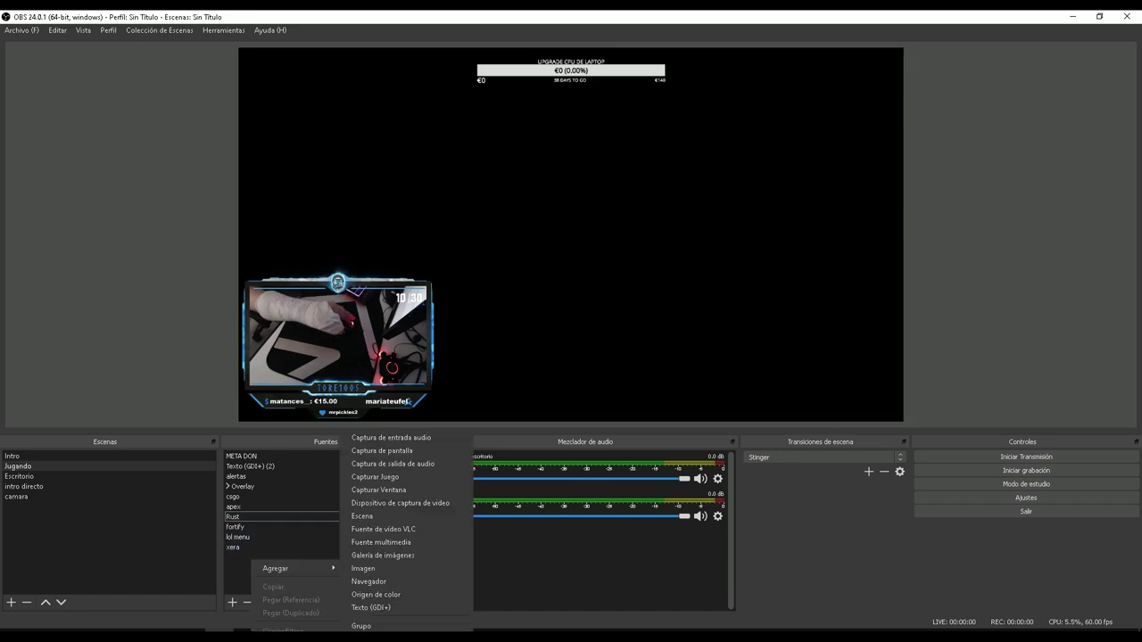
pyautogui.click(368, 581)
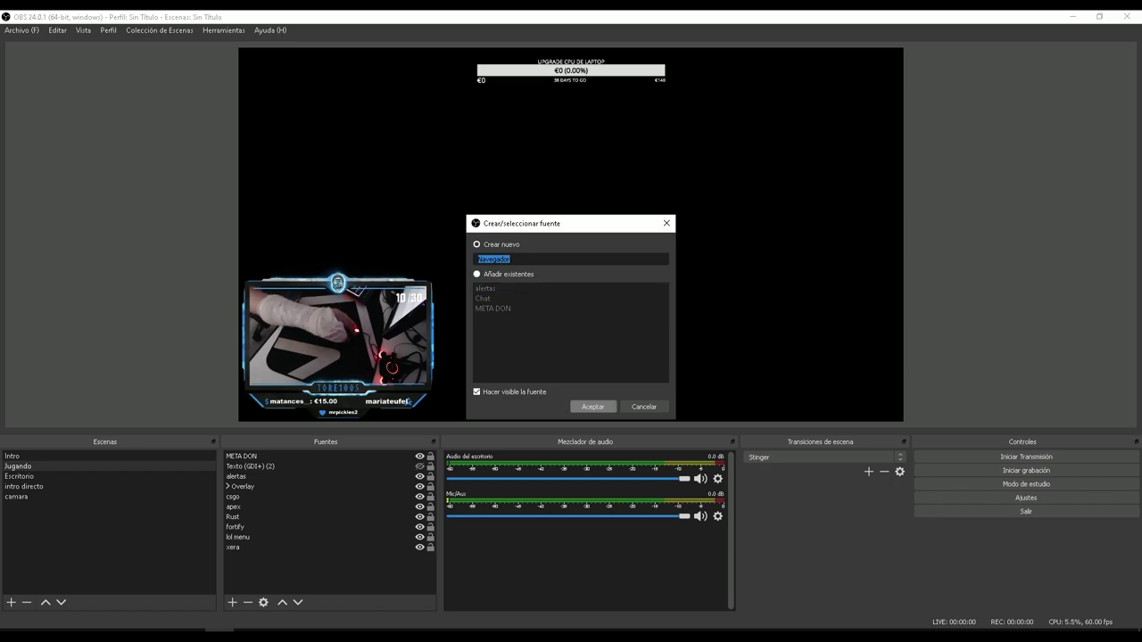
pyautogui.click(592, 407)
pyautogui.hotkey('ctrl', 'v')
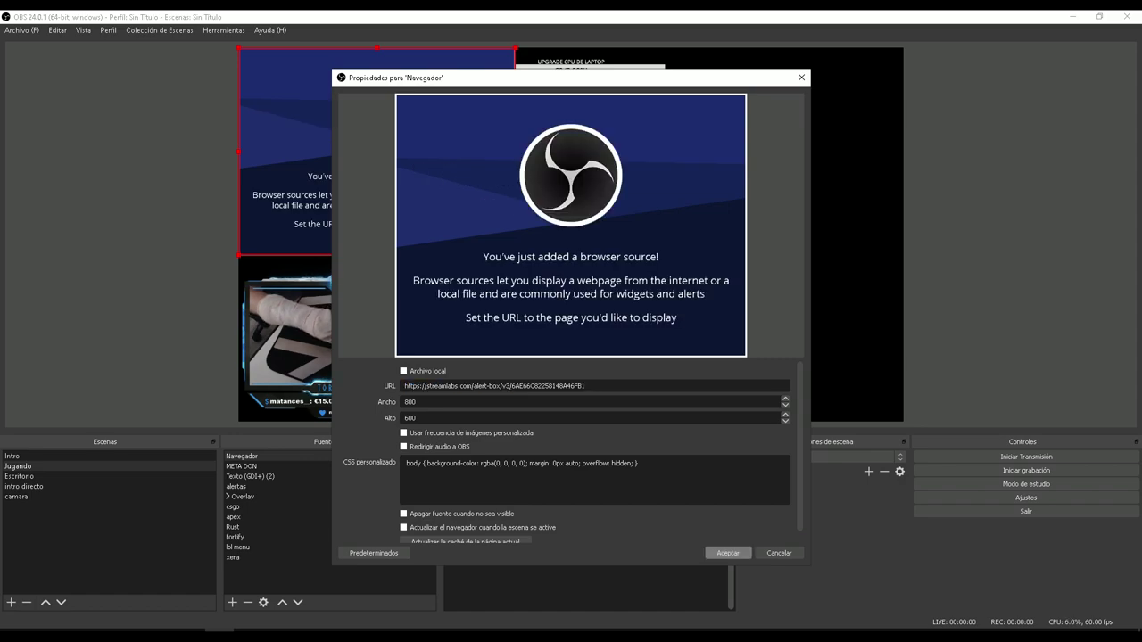
pyautogui.click(728, 553)
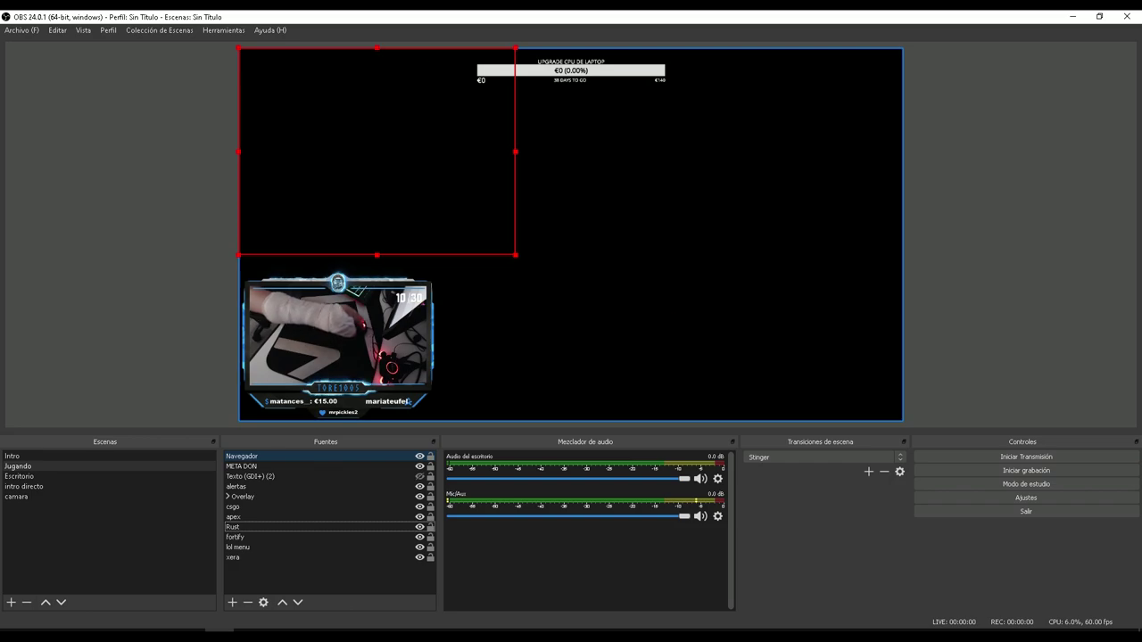
pyautogui.moveTo(516, 255); pyautogui.dragTo(474, 225)
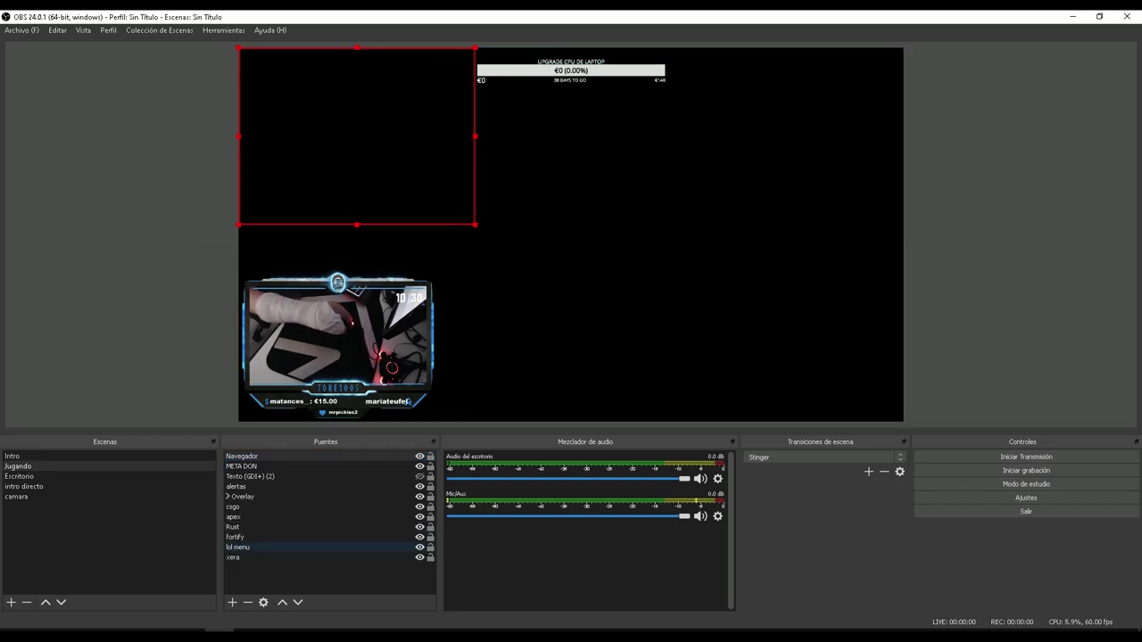
# - Remove the Navegador source from the Jugando scene
pyautogui.rightClick(272, 455)
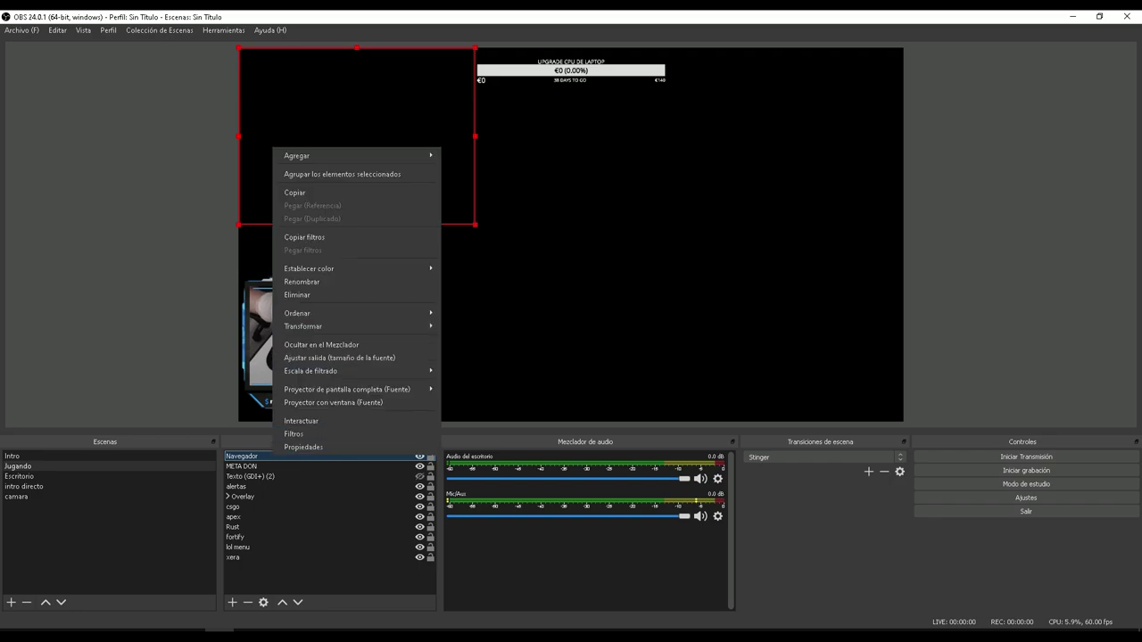
pyautogui.click(297, 295)
pyautogui.click(604, 340)
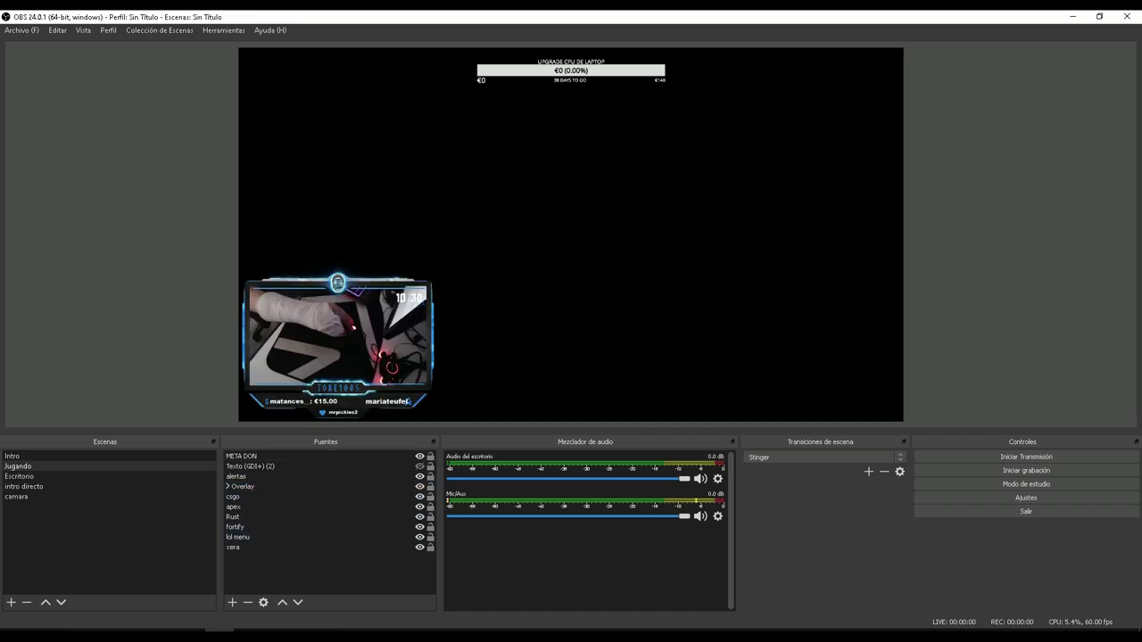
# - Add a Dispositivo de captura de vídeo source, try HD Pro Webcam C920 as its device, and cancel its properties
pyautogui.rightClick(345, 478)
pyautogui.moveTo(370, 485)
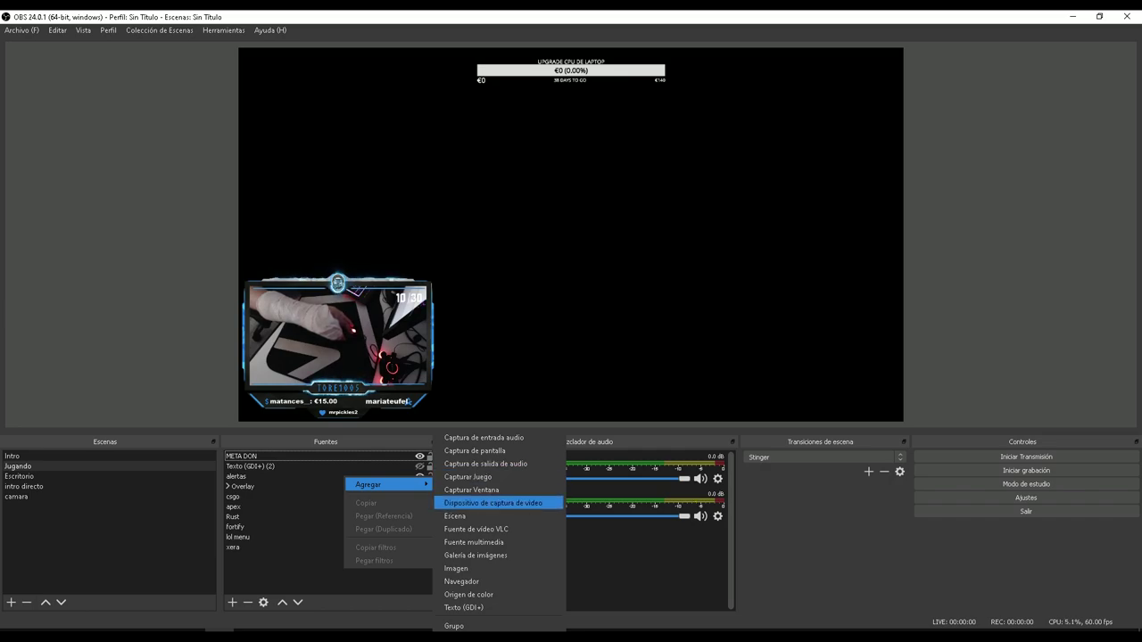
pyautogui.click(492, 503)
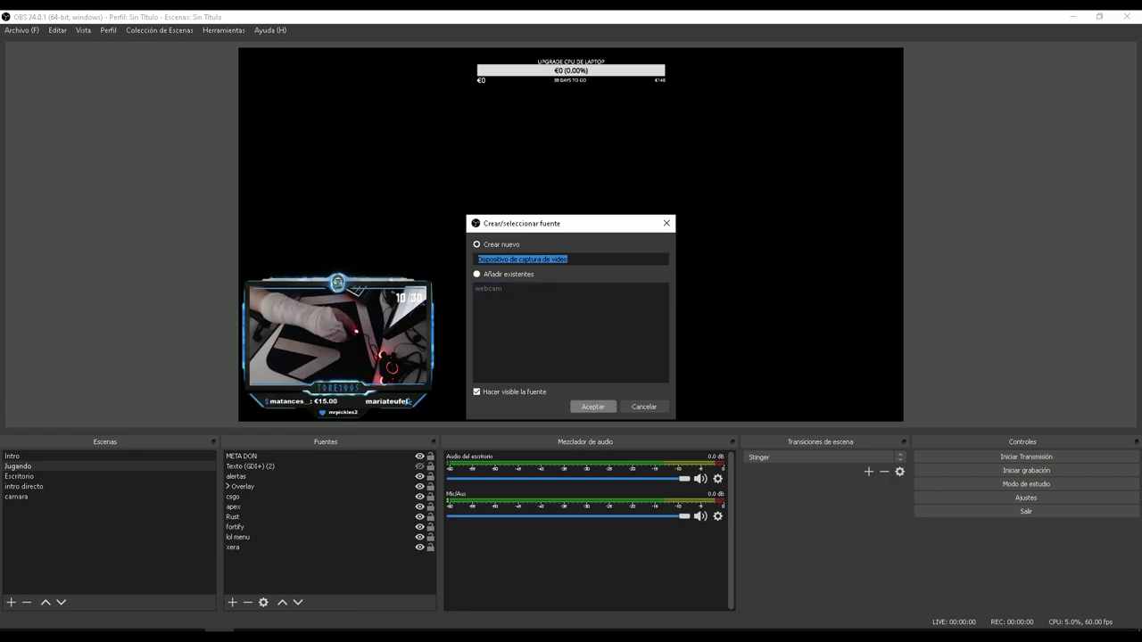
pyautogui.click(592, 407)
pyautogui.click(602, 368)
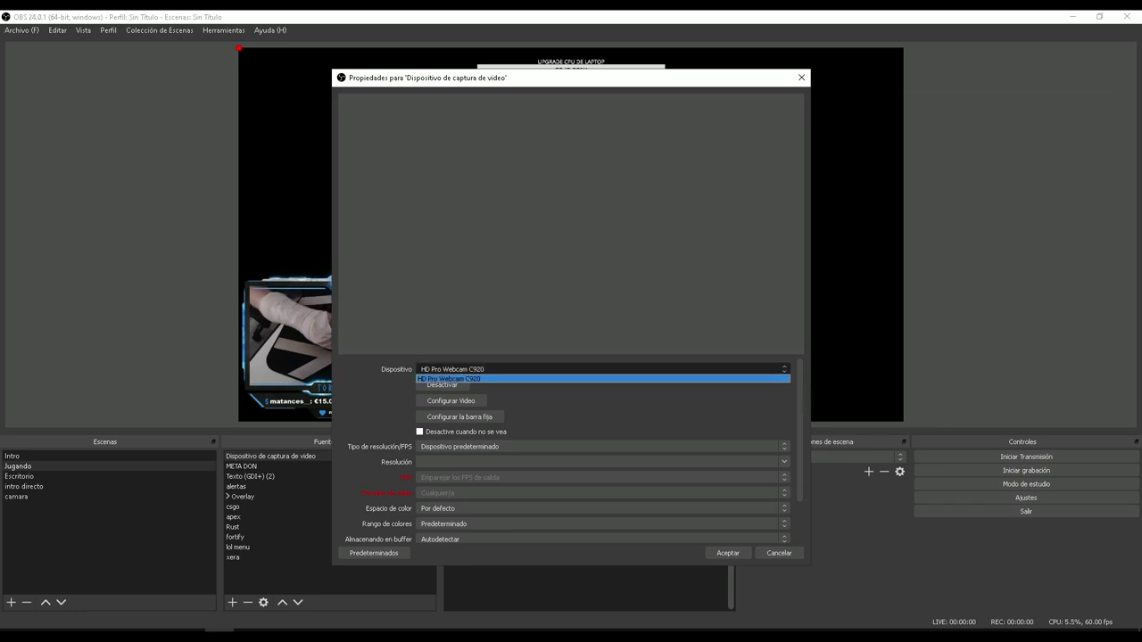
pyautogui.click(603, 378)
pyautogui.click(778, 553)
# - Remove the Dispositivo de captura de vídeo source from the Jugando scene
pyautogui.rightClick(285, 456)
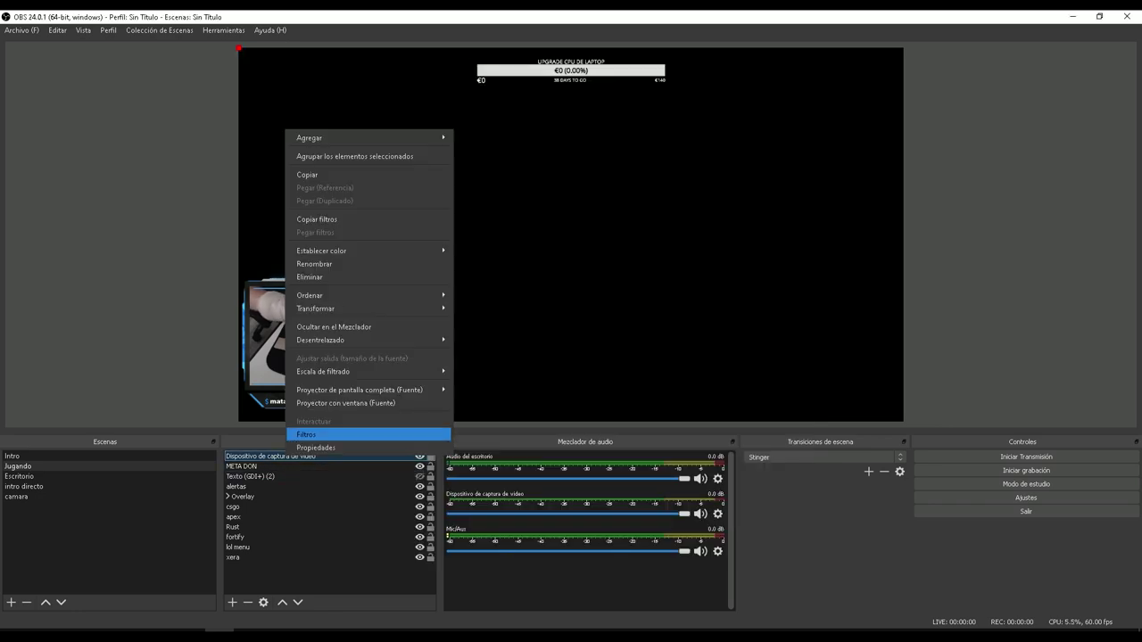
pyautogui.click(384, 276)
pyautogui.press('Return')
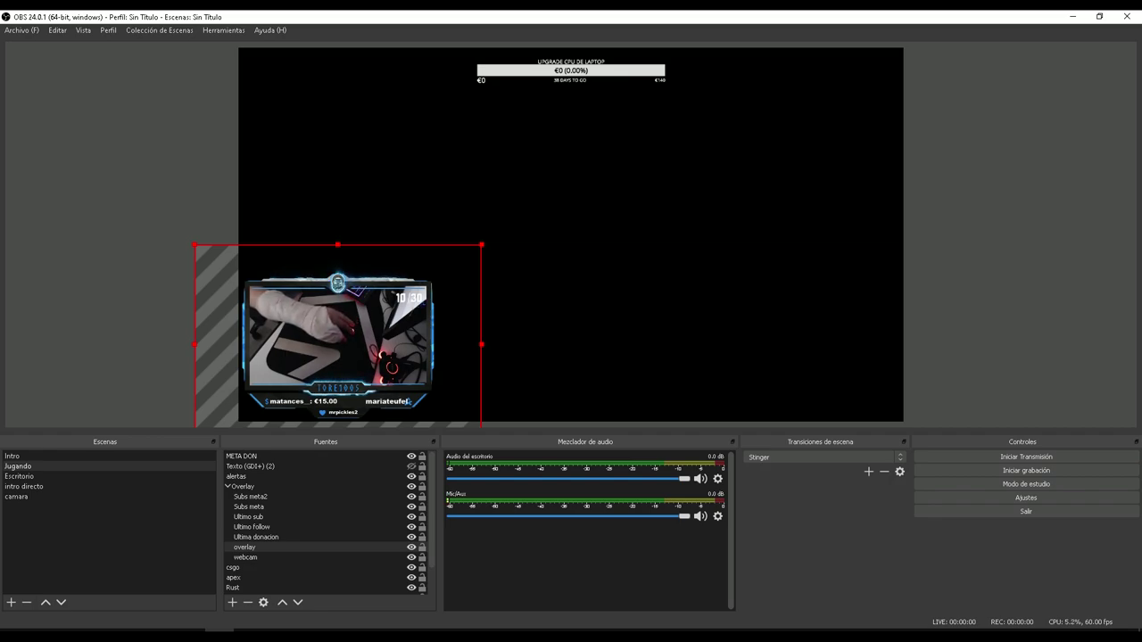
# - View the overlay source's file and playback properties, close them without changes, and collapse the Overlay group
pyautogui.click(287, 547)
pyautogui.rightClick(288, 547)
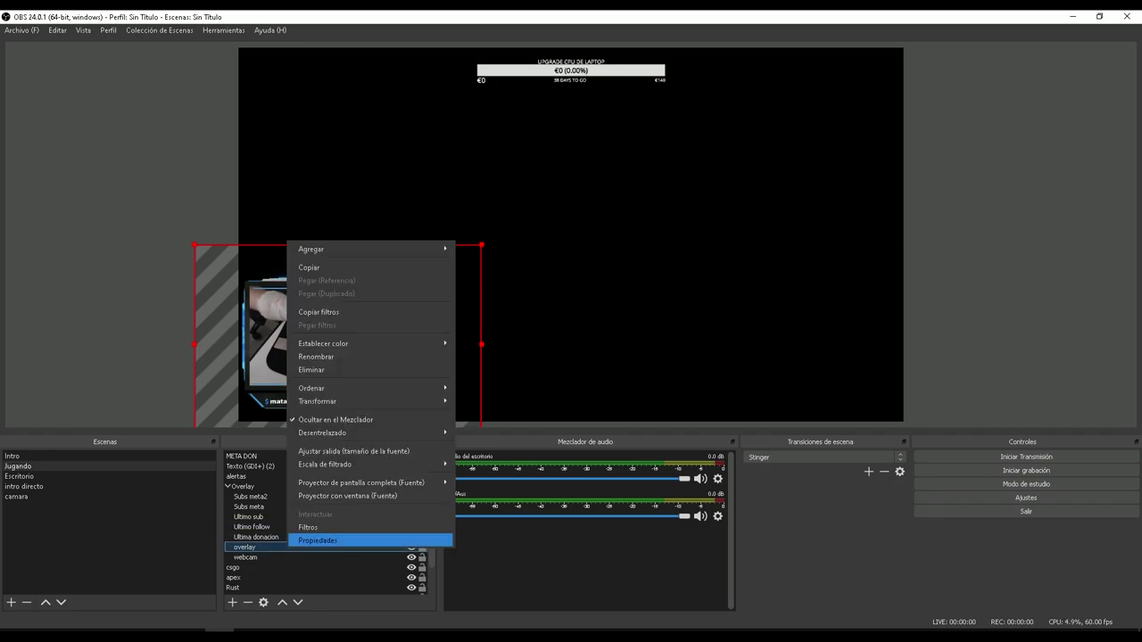
pyautogui.click(321, 540)
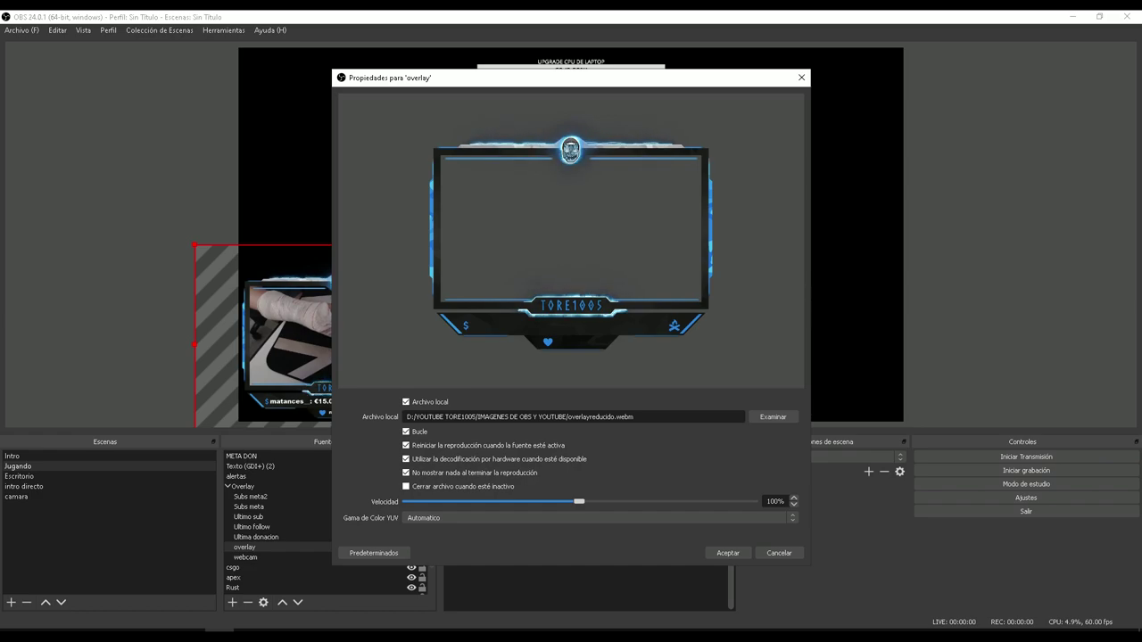
pyautogui.click(779, 553)
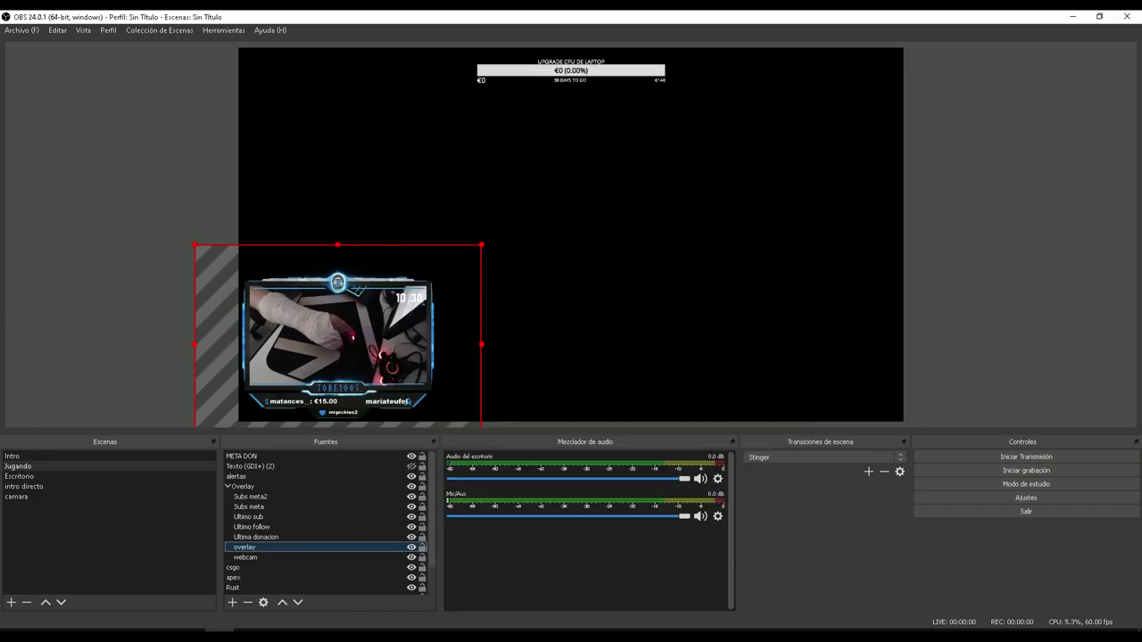
pyautogui.click(229, 486)
# - Add a new media source named Fuente multimedia to the Jugando scene
pyautogui.rightClick(282, 560)
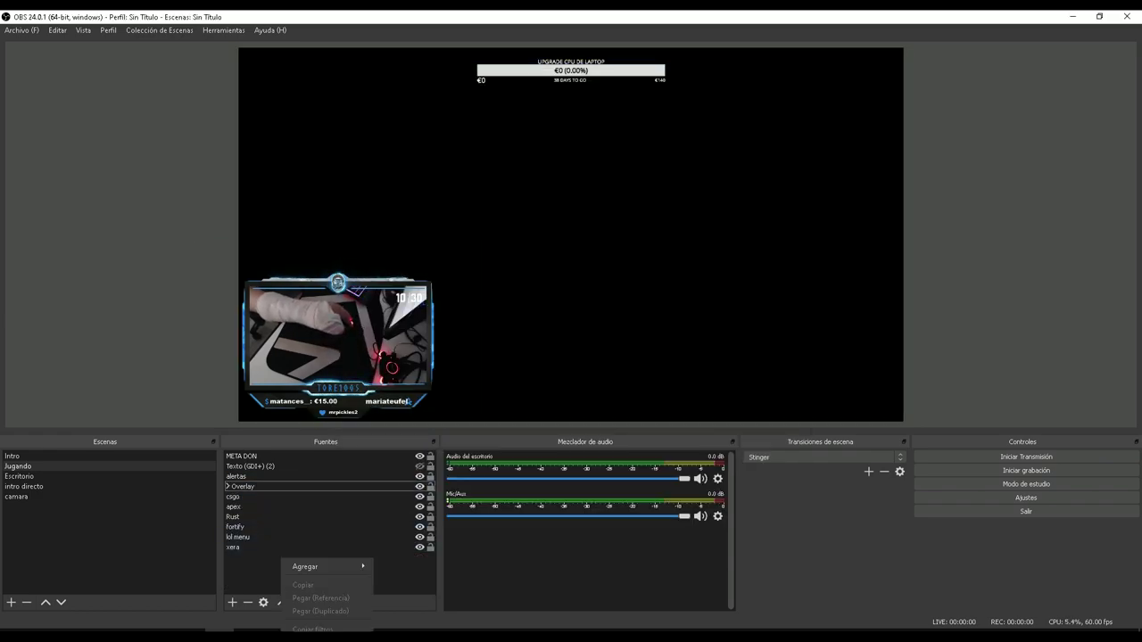
pyautogui.moveTo(321, 567)
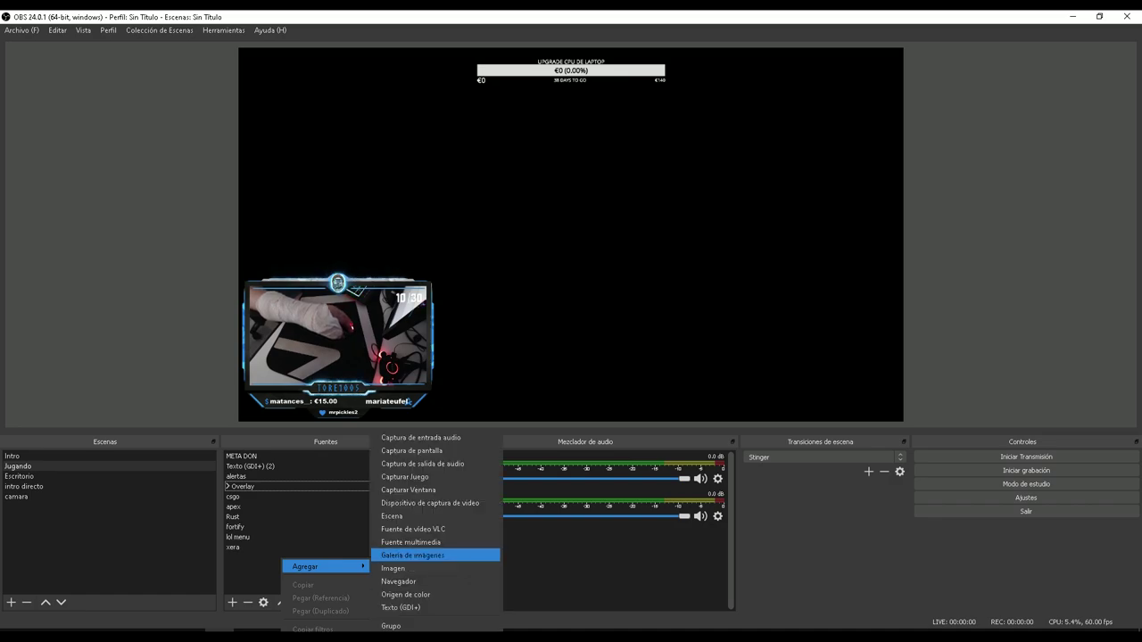
pyautogui.click(411, 542)
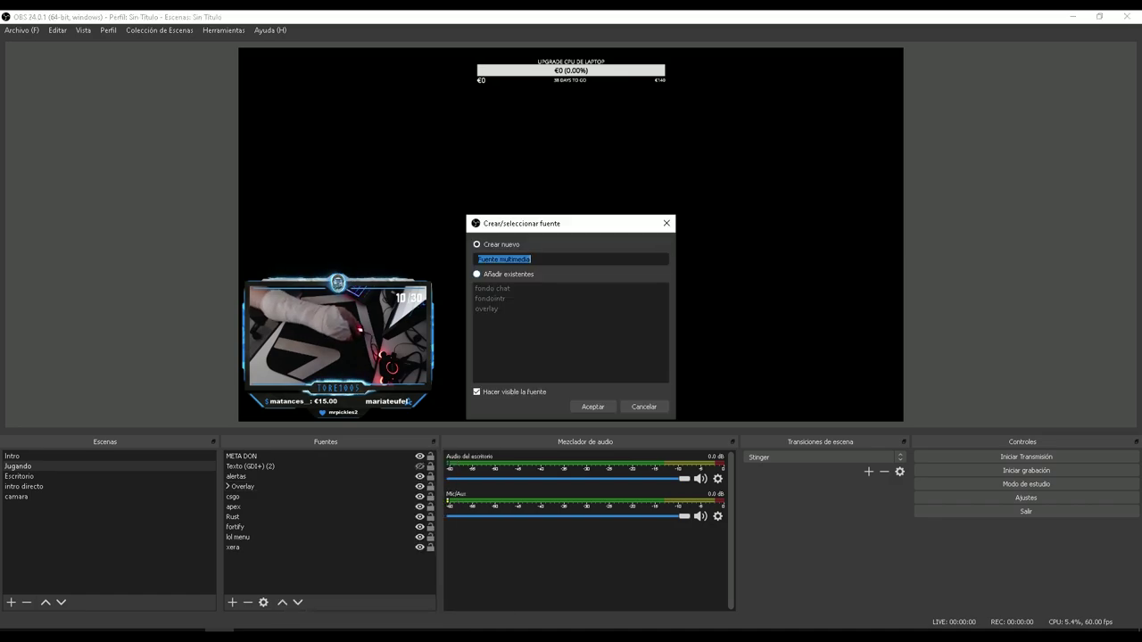
pyautogui.click(592, 406)
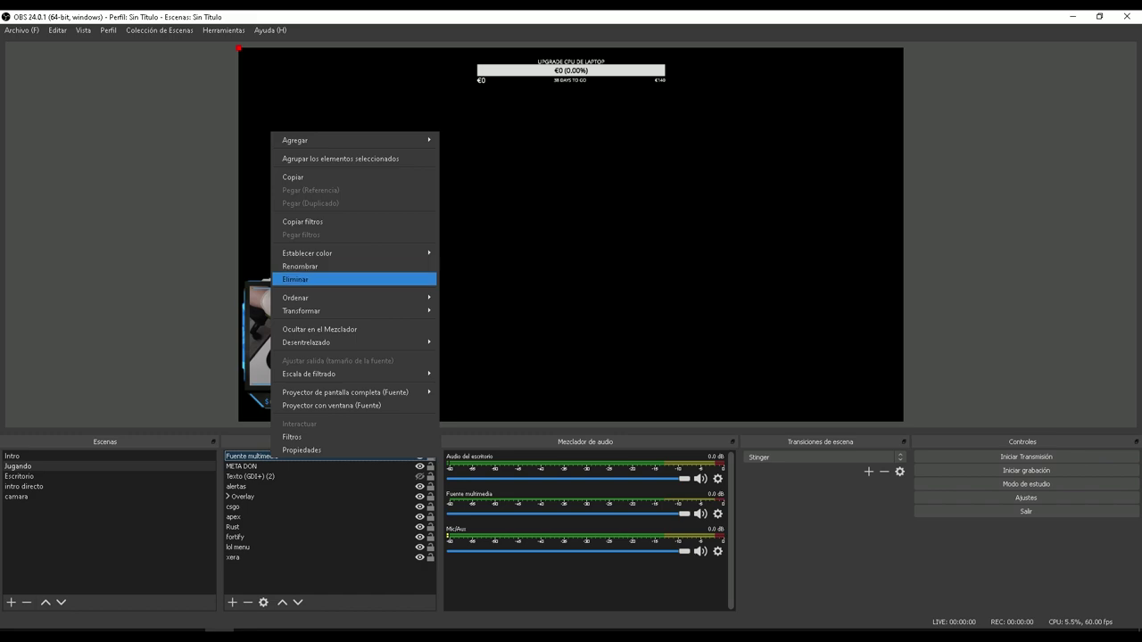
# - Remove the Fuente multimedia source from the Jugando scene
pyautogui.click(295, 280)
pyautogui.click(613, 340)
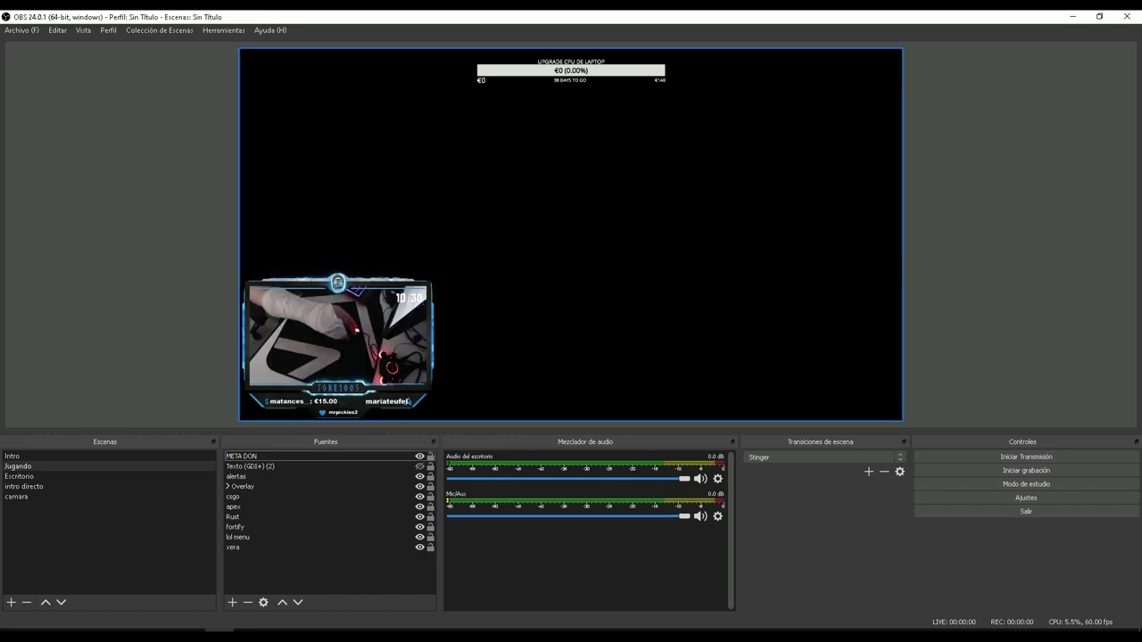
pyautogui.rightClick(299, 483)
pyautogui.press('Escape')
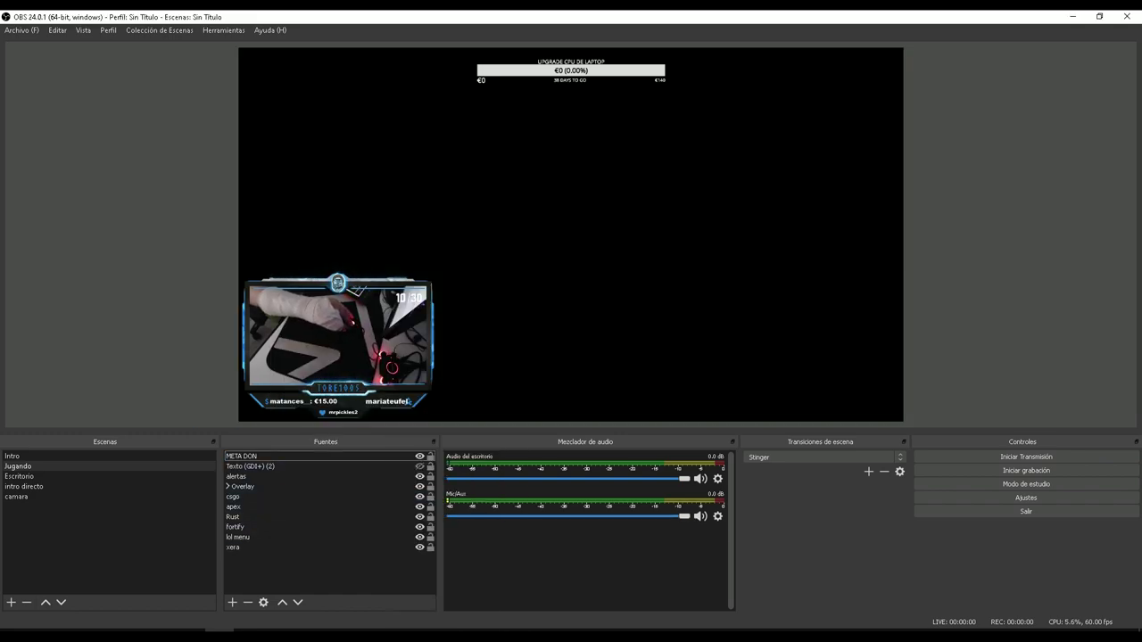
pyautogui.rightClick(272, 558)
pyautogui.moveTo(308, 566)
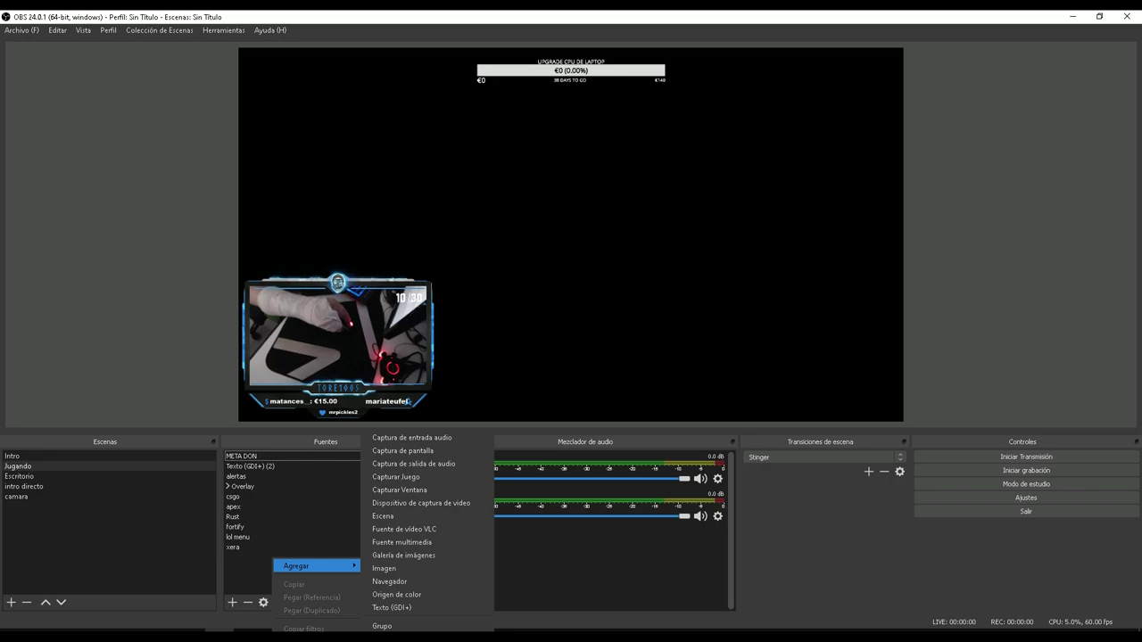
pyautogui.click(392, 568)
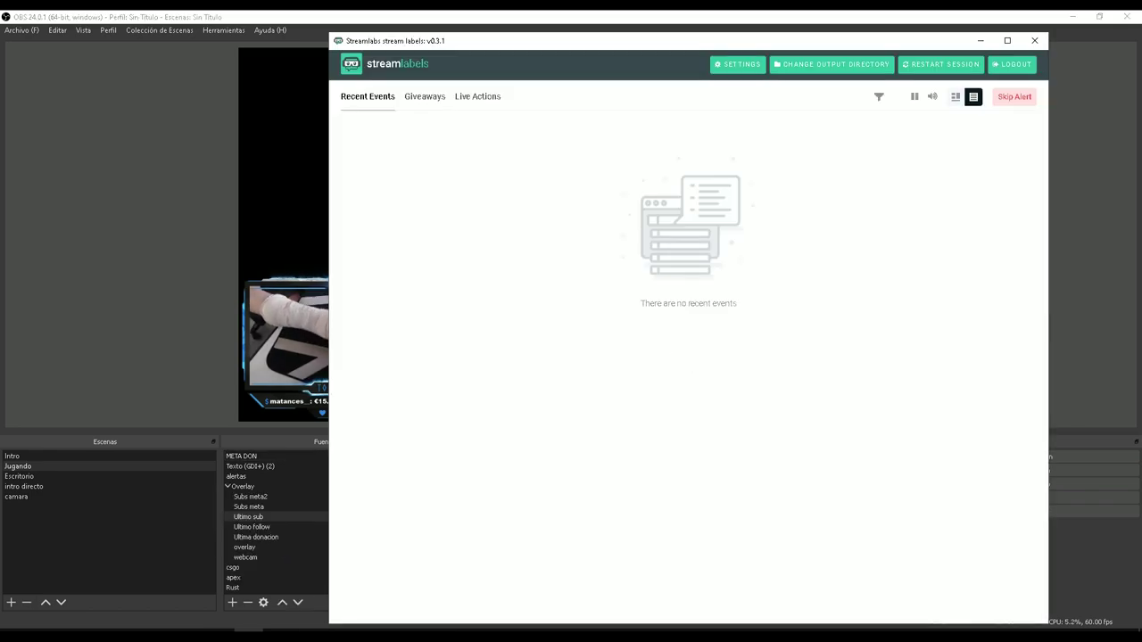
# - Move and shrink the Streamlabs stream labels window to view its recent events, and switch back to OBS
pyautogui.moveTo(445, 101); pyautogui.dragTo(550, 155)
pyautogui.moveTo(637, 171); pyautogui.dragTo(575, 133)
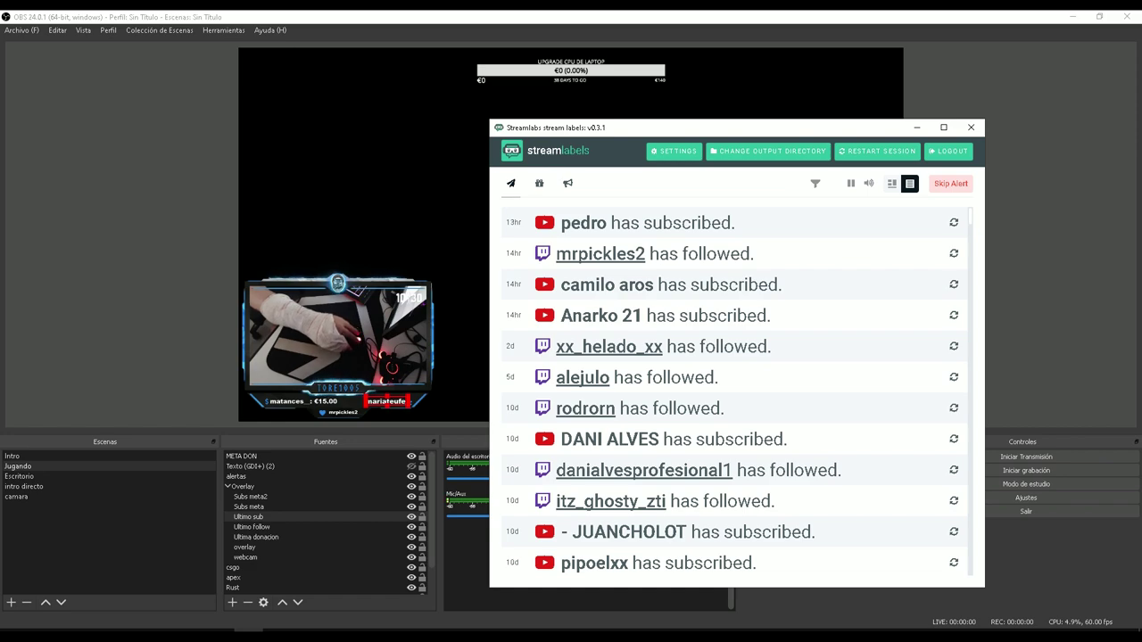
pyautogui.hotkey('alt', 'Tab')
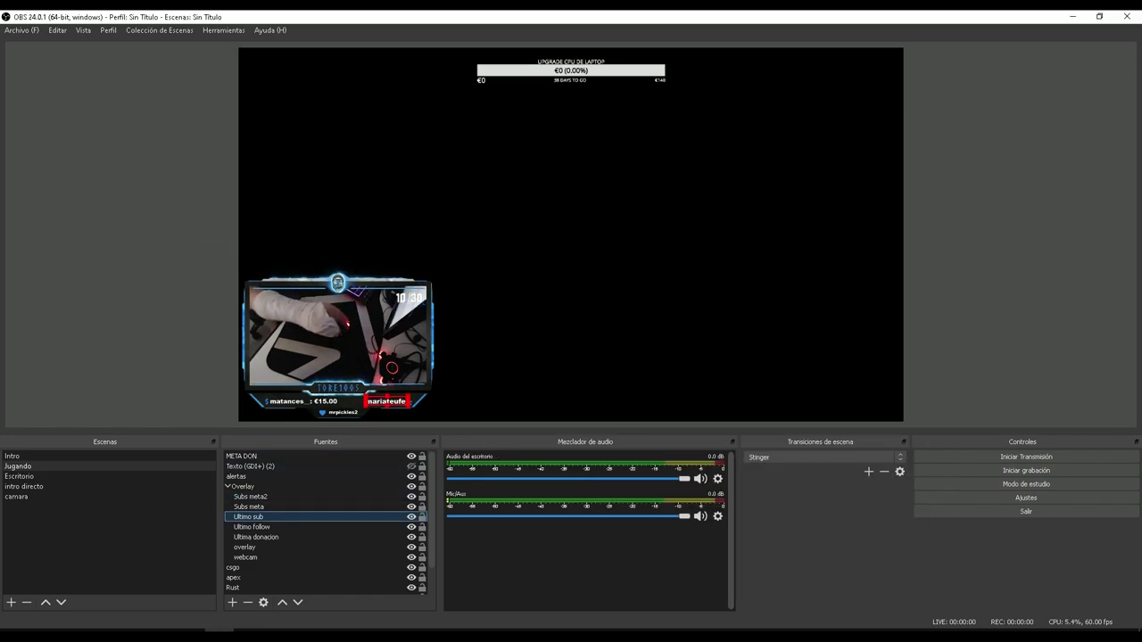
# - View the Ultimo sub text source's properties, collapse the Overlay group, and close the properties without changes
pyautogui.rightClick(262, 516)
pyautogui.click(304, 508)
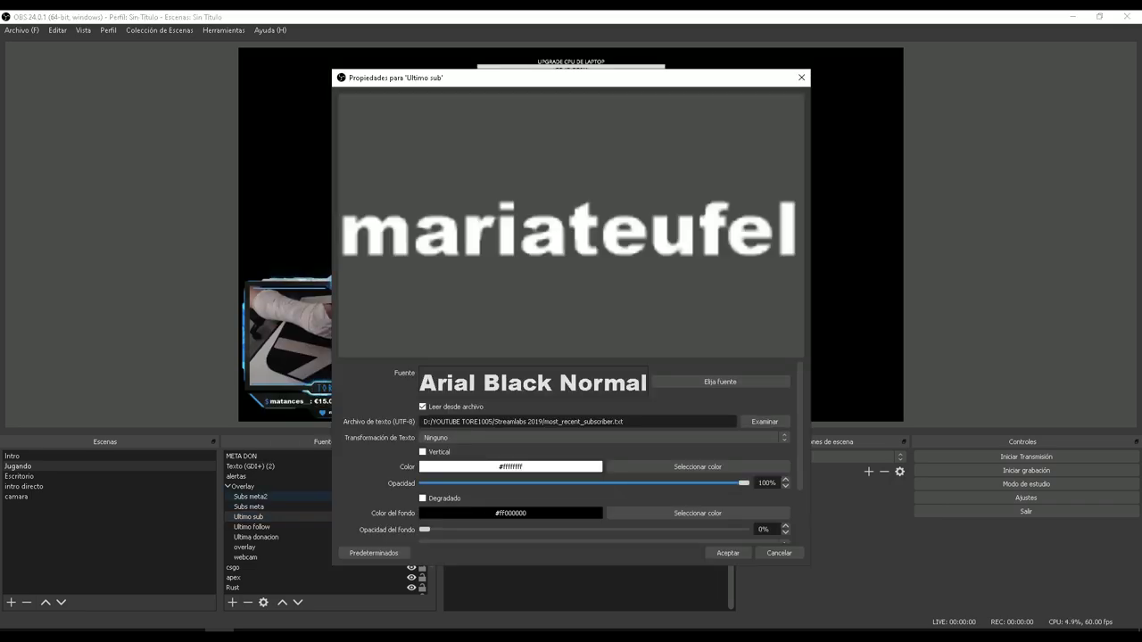
pyautogui.click(228, 486)
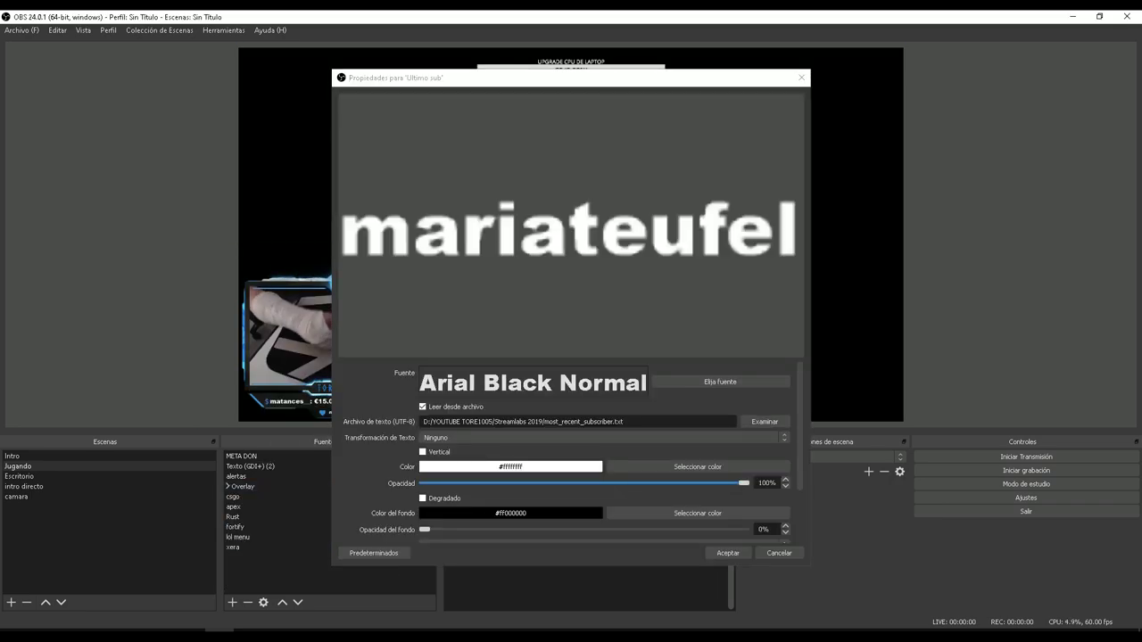
pyautogui.click(779, 553)
# - Open the choice of source types for adding another source to the Jugando scene
pyautogui.rightClick(293, 481)
pyautogui.moveTo(330, 486)
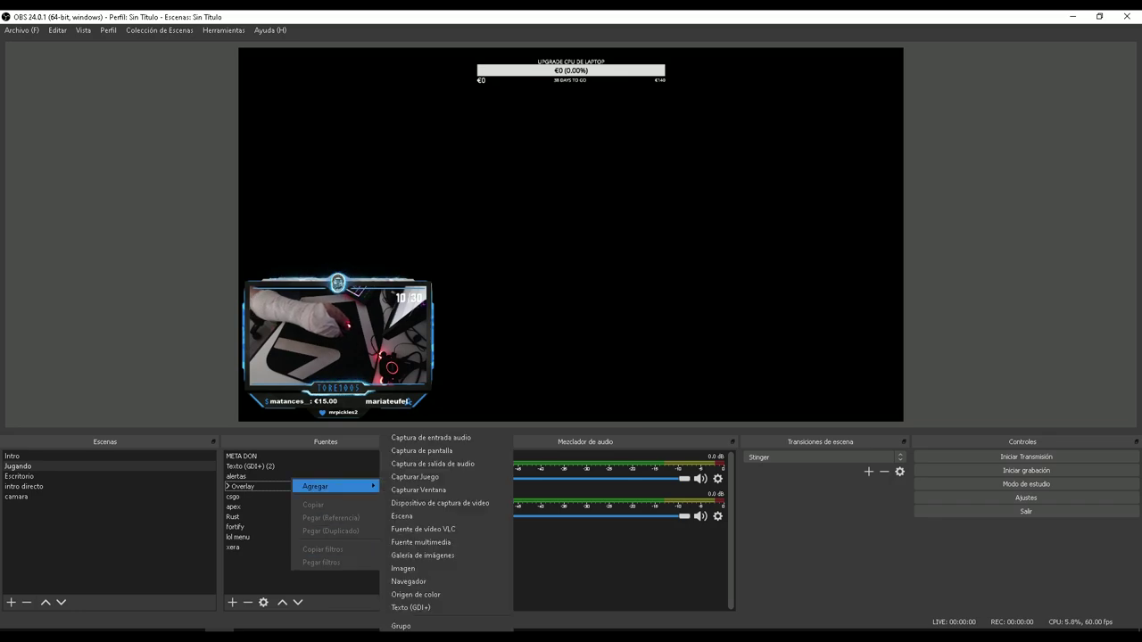